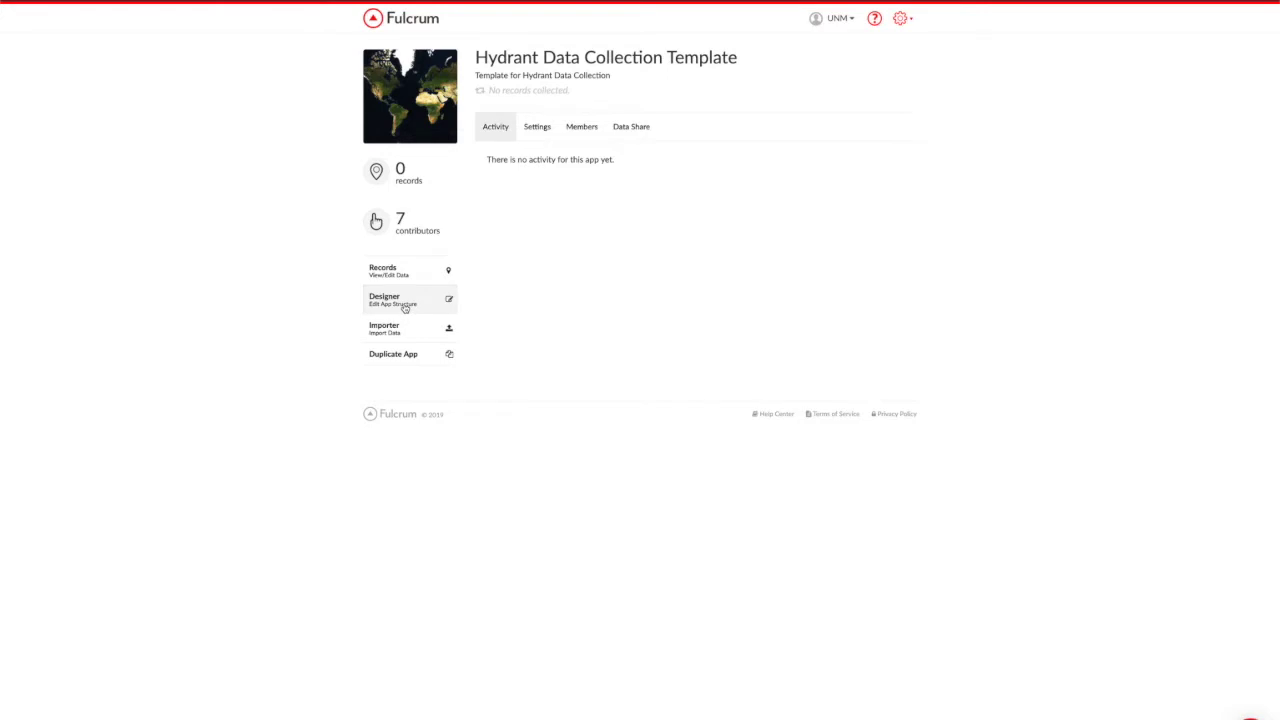
Step: Open the Designer (Edit App Structure) for the Hydrant Data Collection Template
left_click(405, 308)
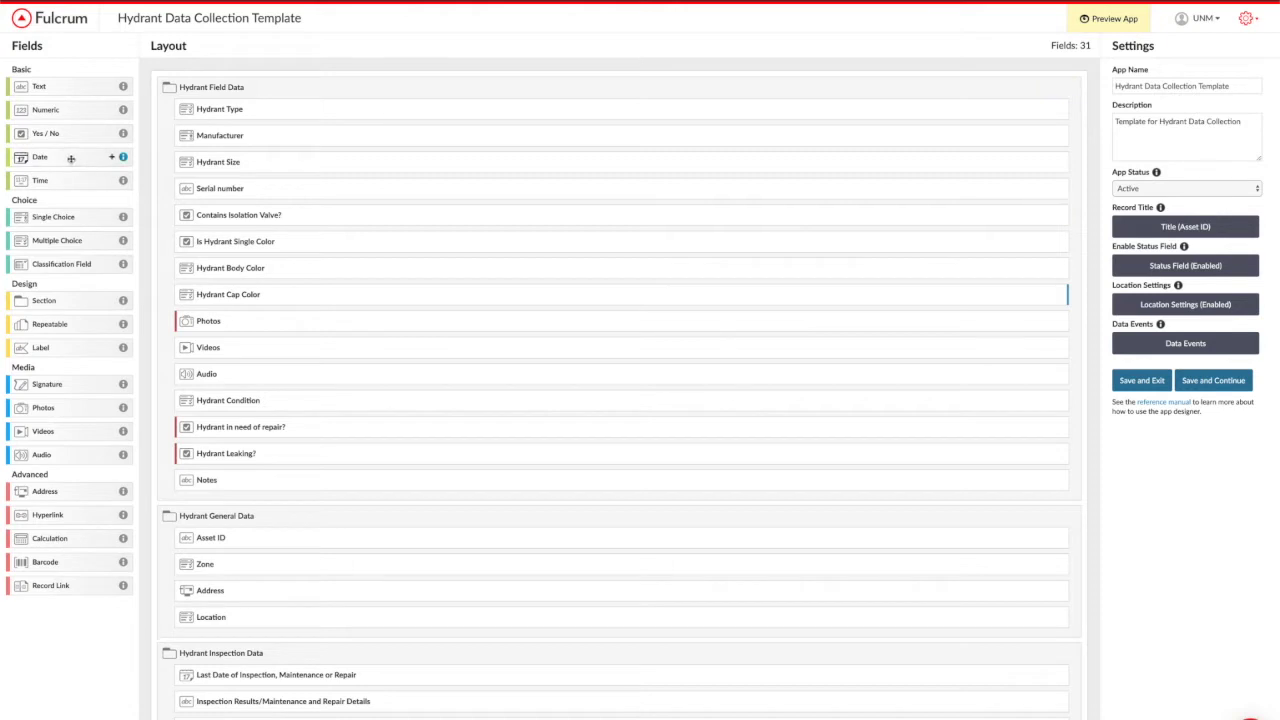
left_click_drag(71, 158, 71, 161)
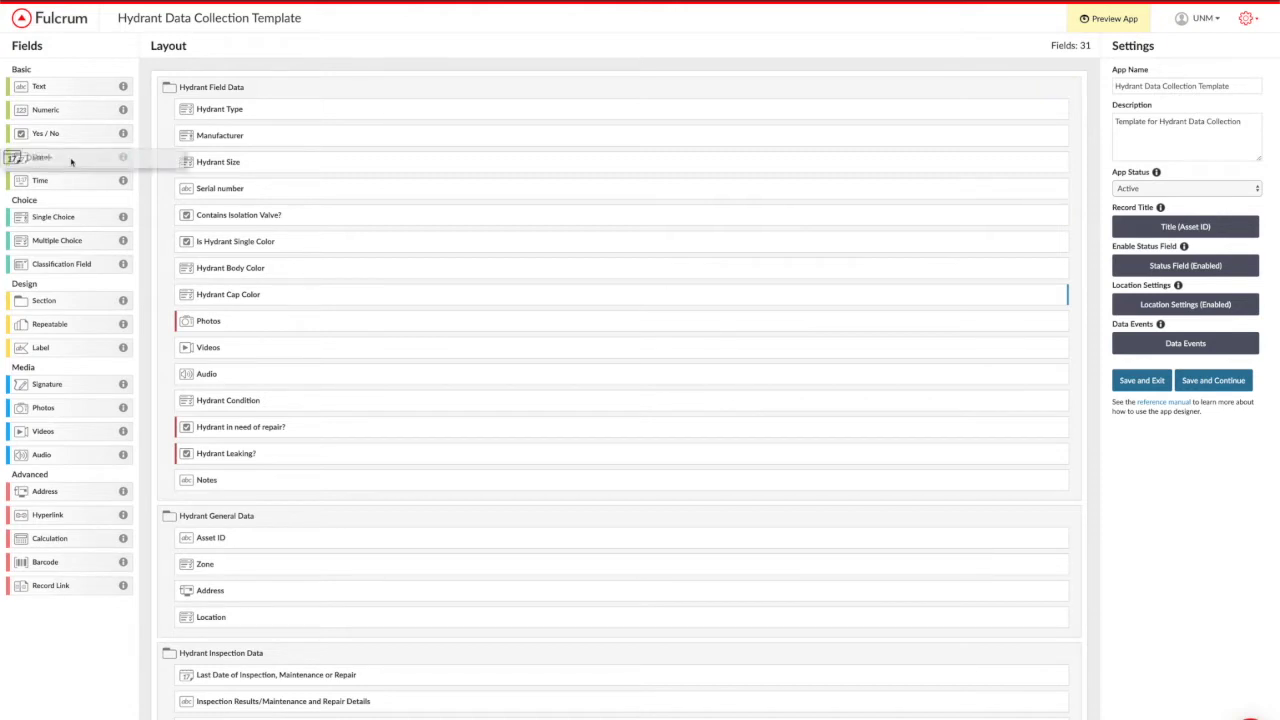
Step: Add a Date field to Hydrant Field Data described 'Date record was created', defaulting to today
left_click_drag(71, 161, 253, 478)
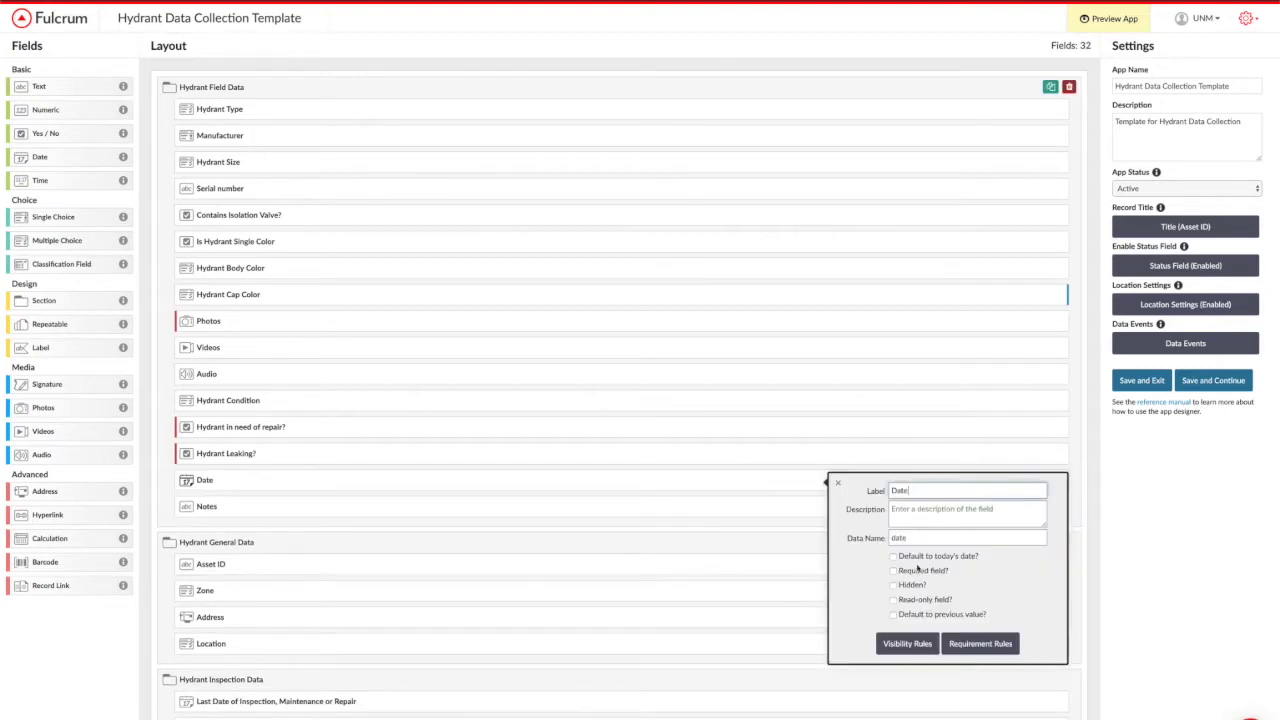
left_click(944, 511)
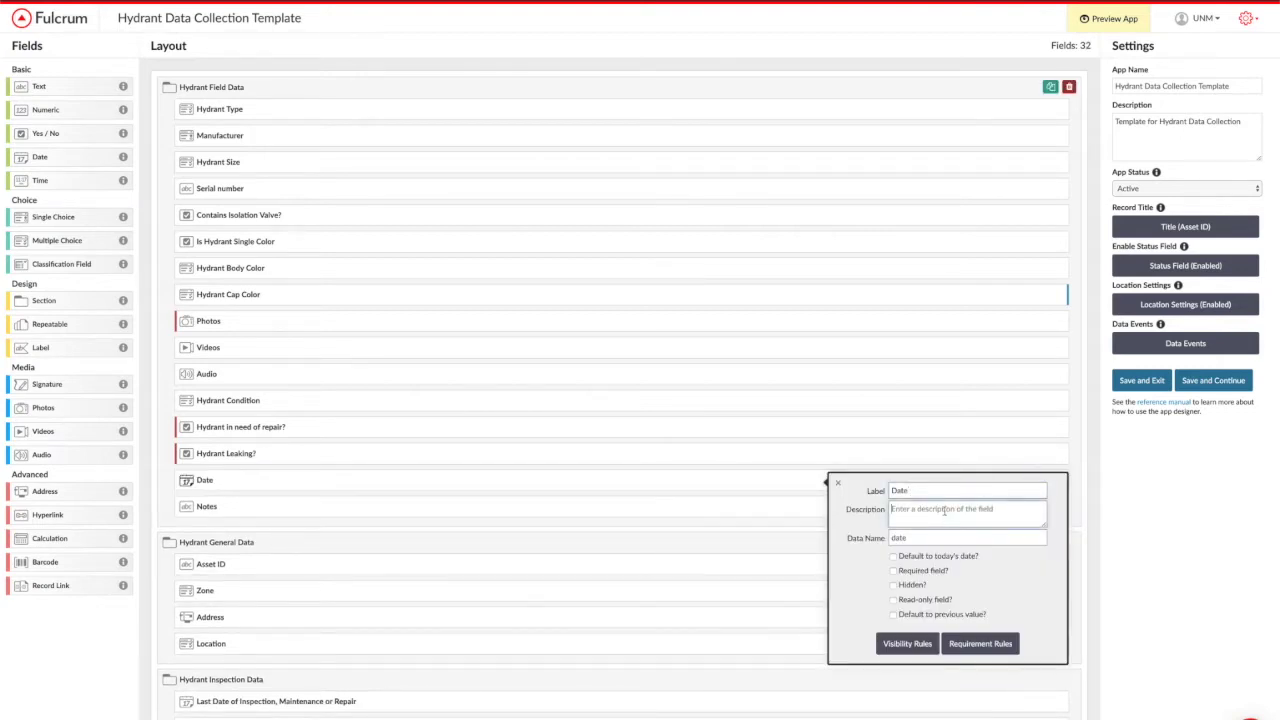
type("Date Record was created")
left_click(911, 509)
key("Delete")
type("r")
left_click(894, 557)
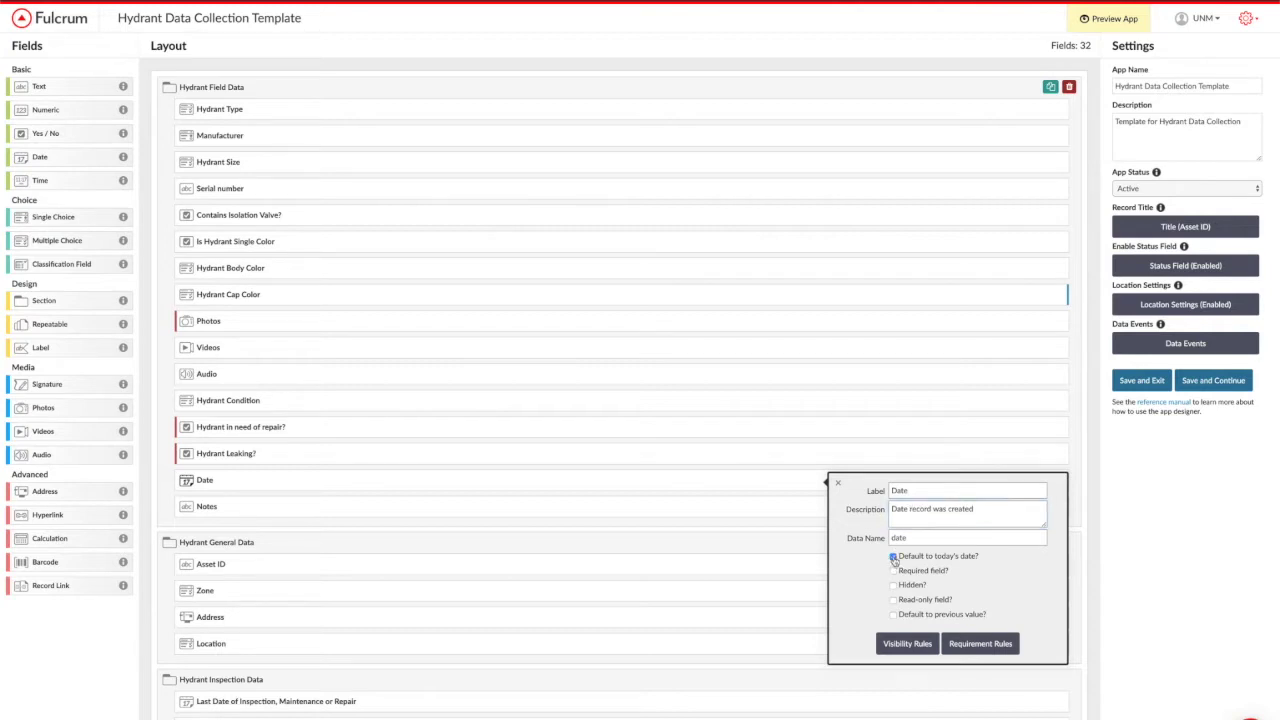
left_click(838, 482)
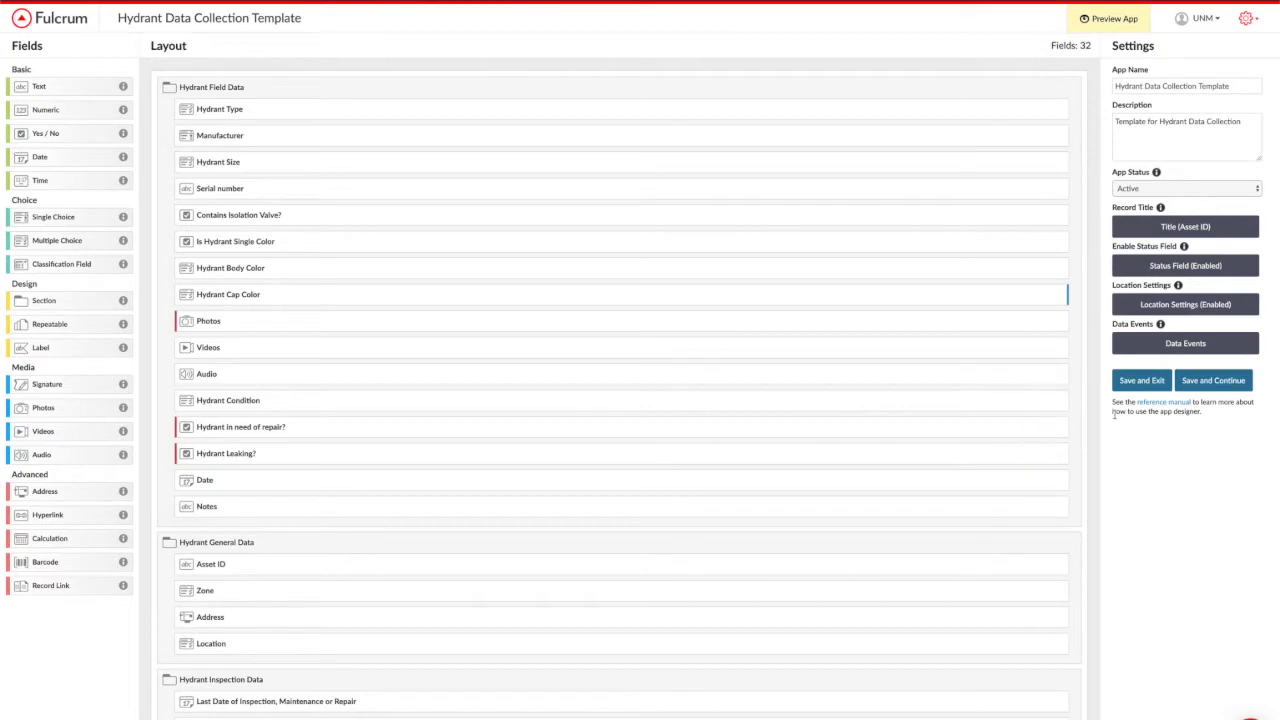
Step: Save the form with the new Date field and review the Manufacturer and Hydrant Size settings
left_click(1191, 381)
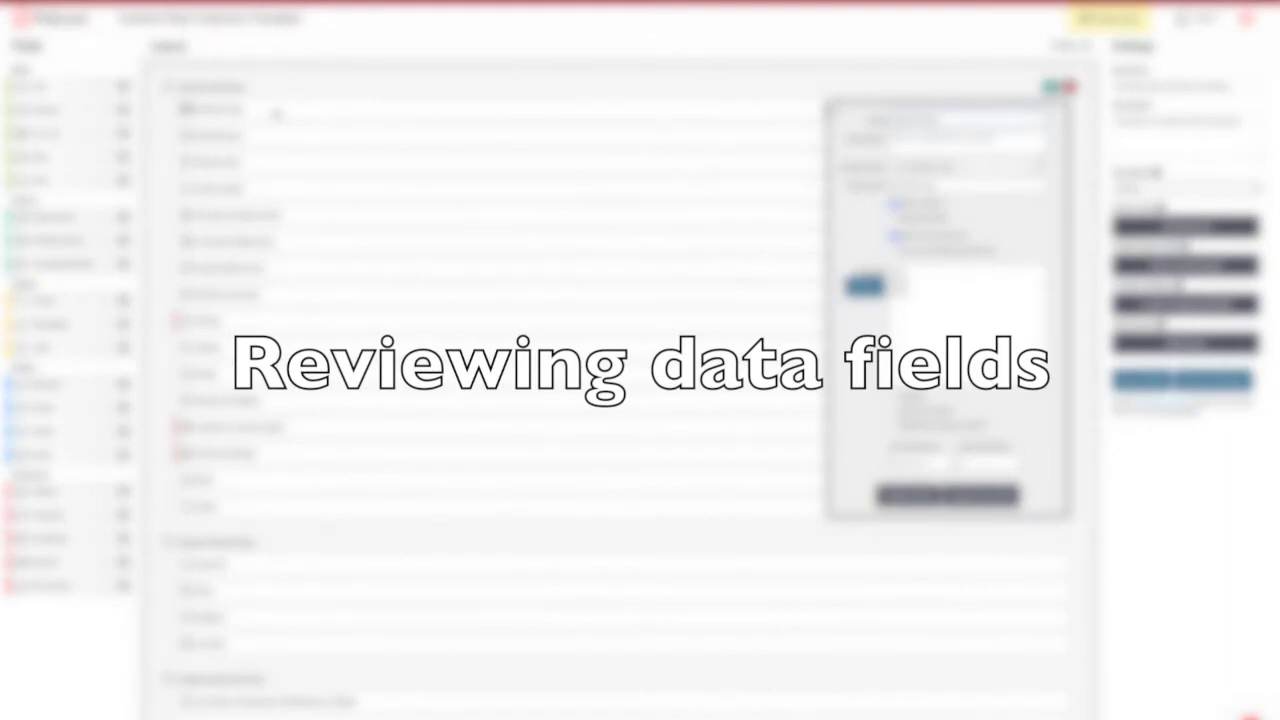
left_click(277, 135)
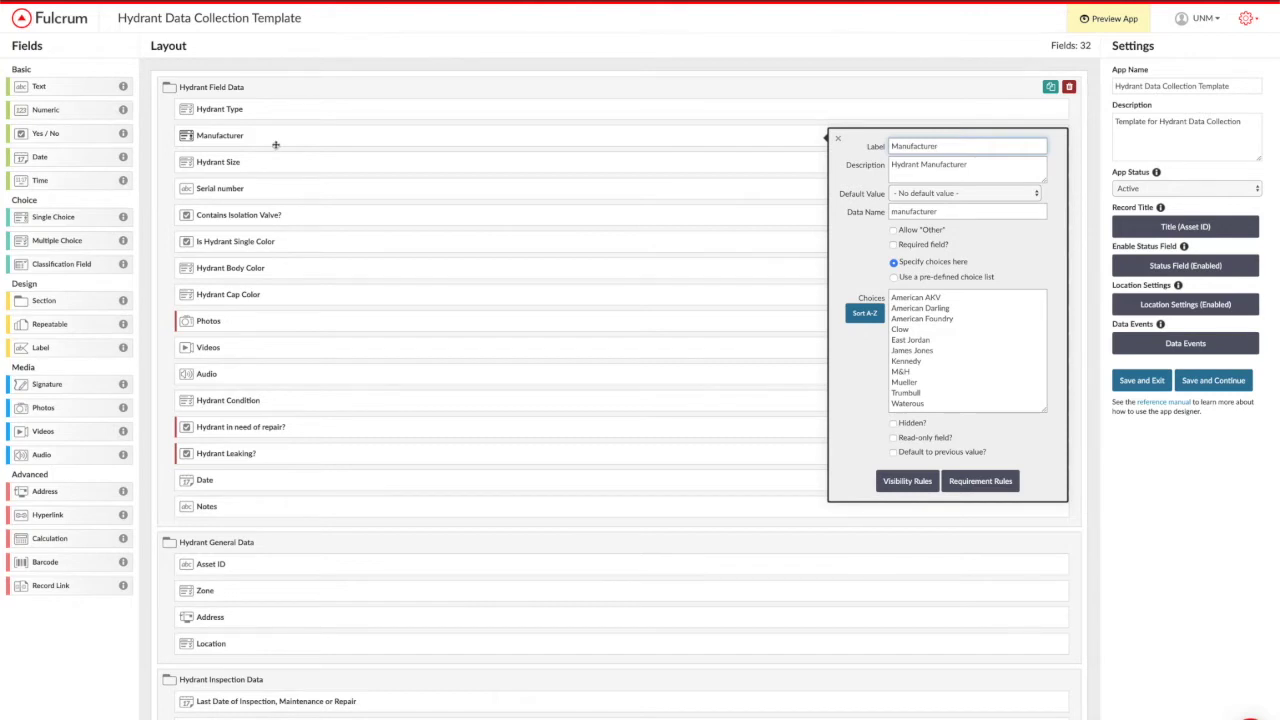
left_click(274, 161)
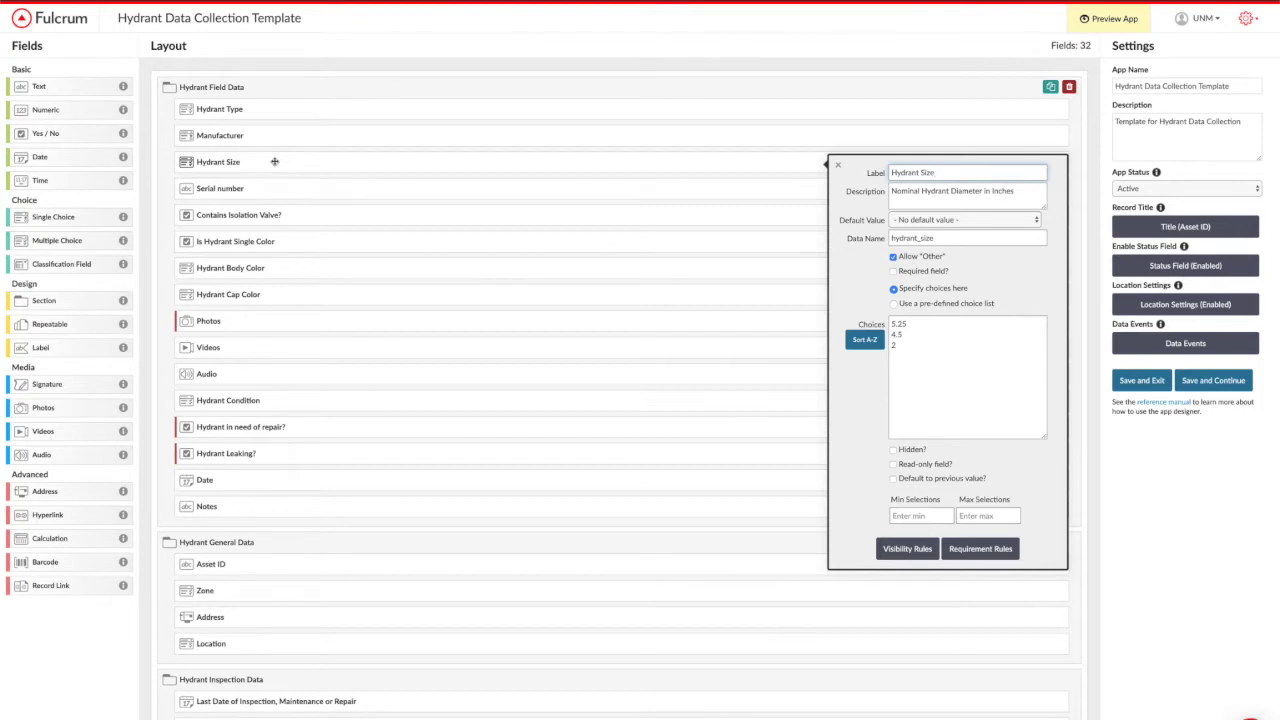
Step: Describe Serial number as 'Hydrant Serial Number' and make Hydrant Type a required field
left_click(276, 185)
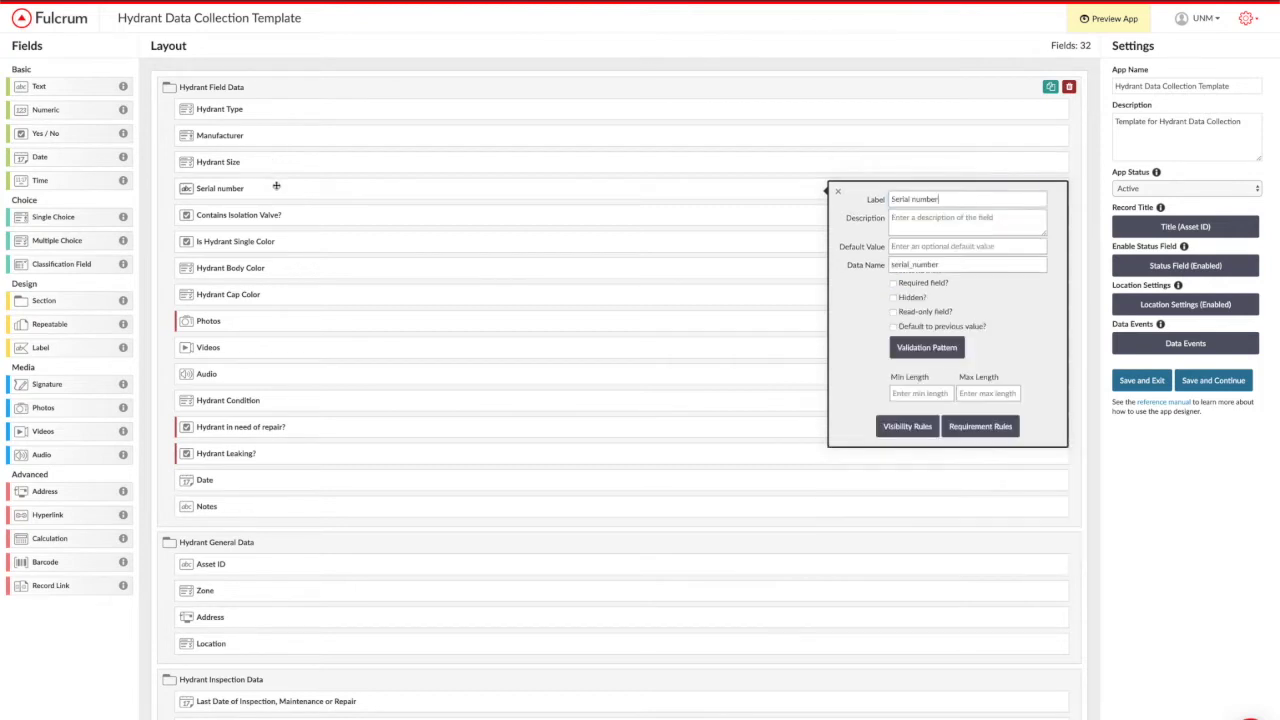
left_click(933, 222)
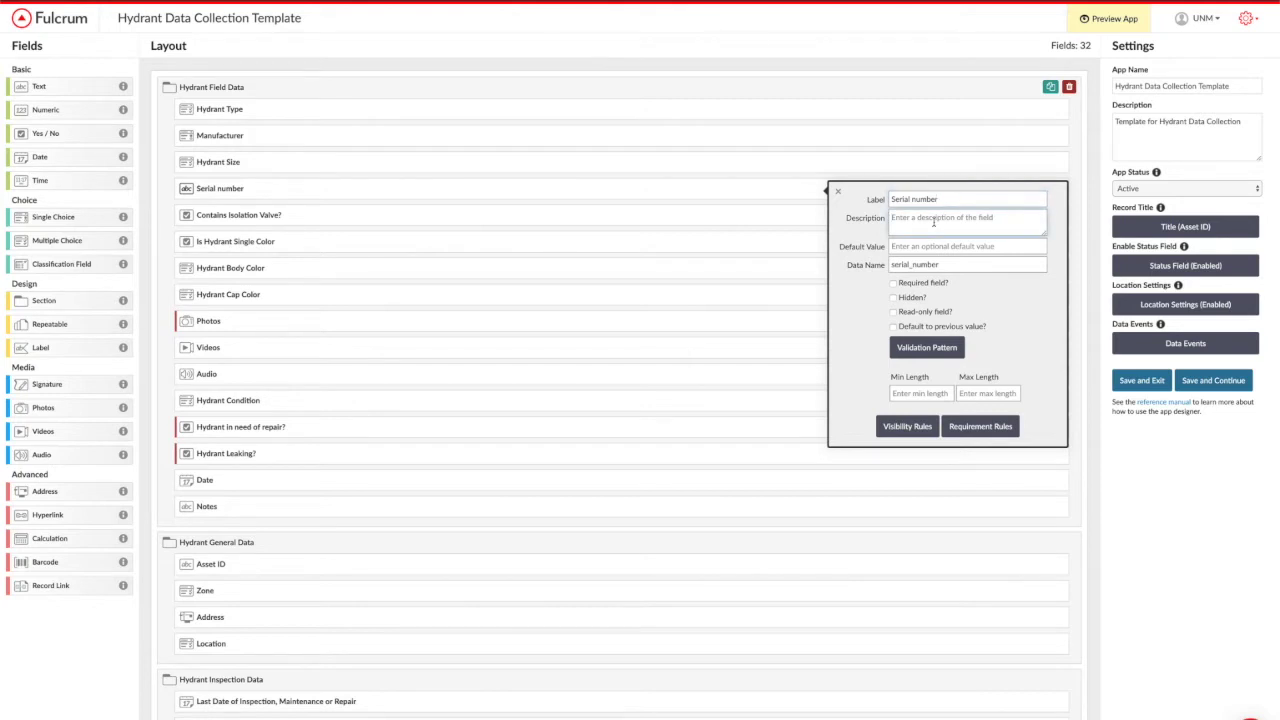
type("Hydrant Serial Number")
left_click(623, 116)
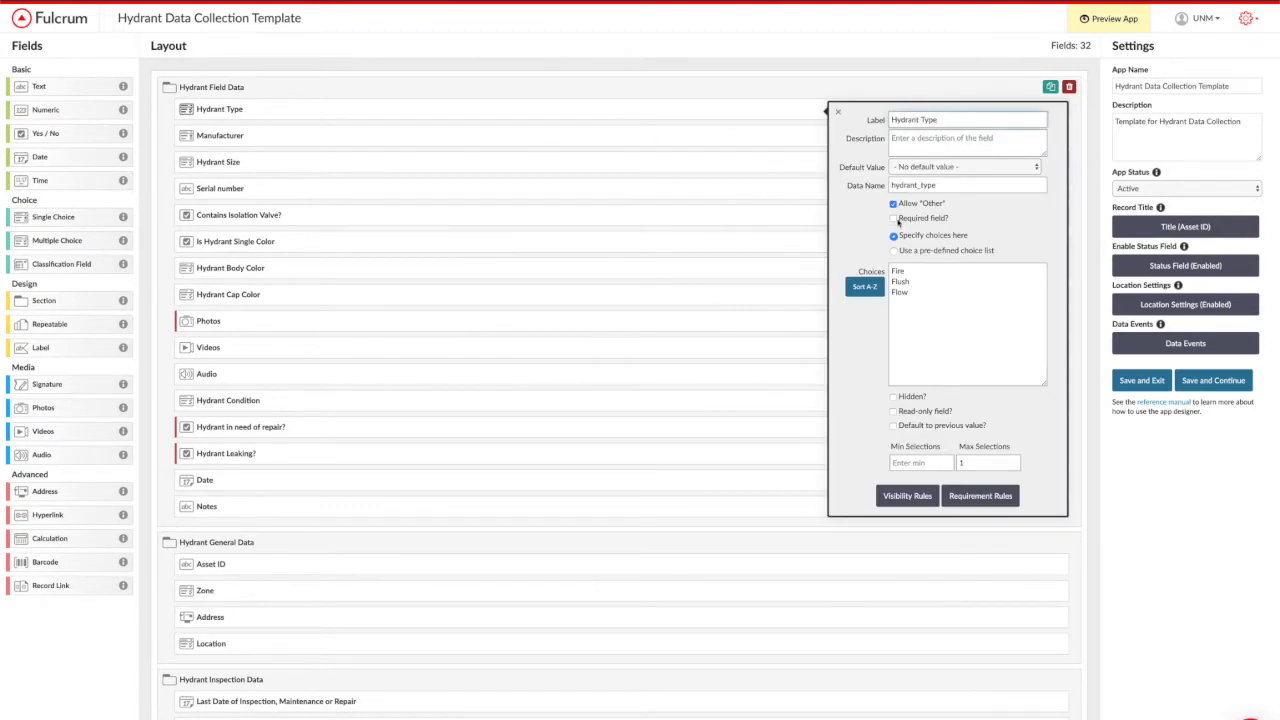
left_click(893, 219)
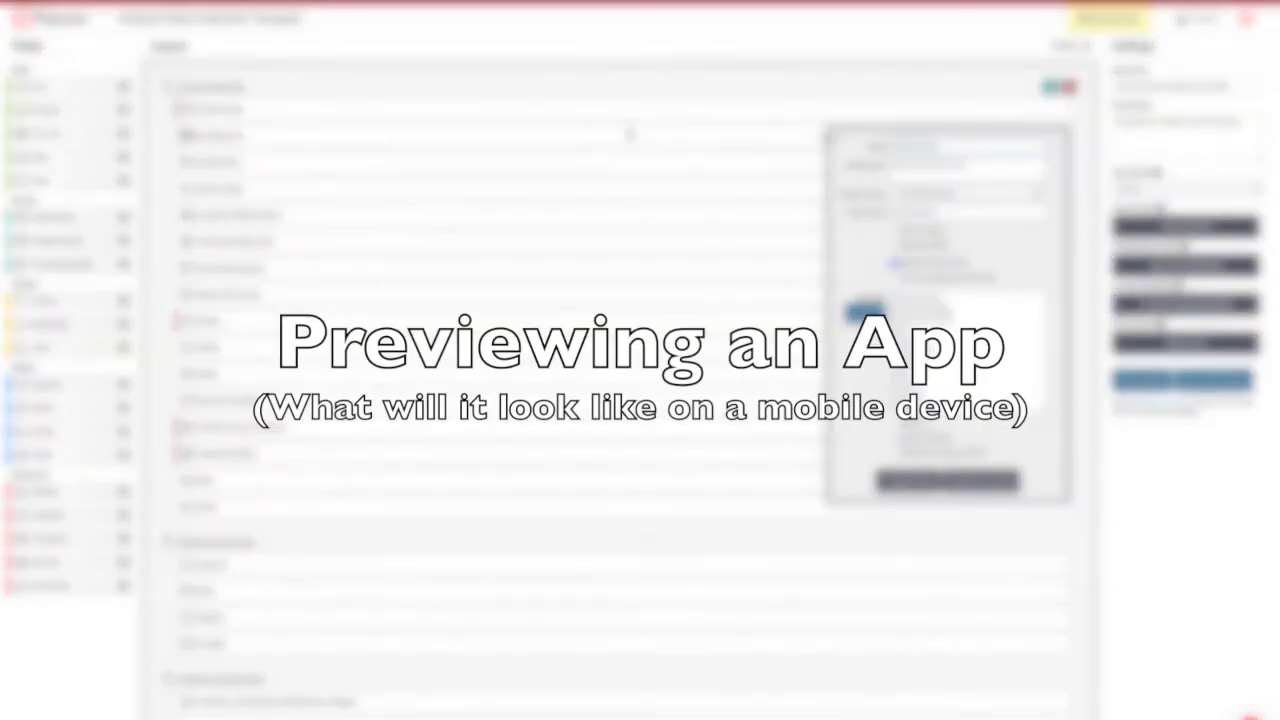
Step: Make one more field required, then preview the form on mobile and scroll through its fields
left_click(893, 247)
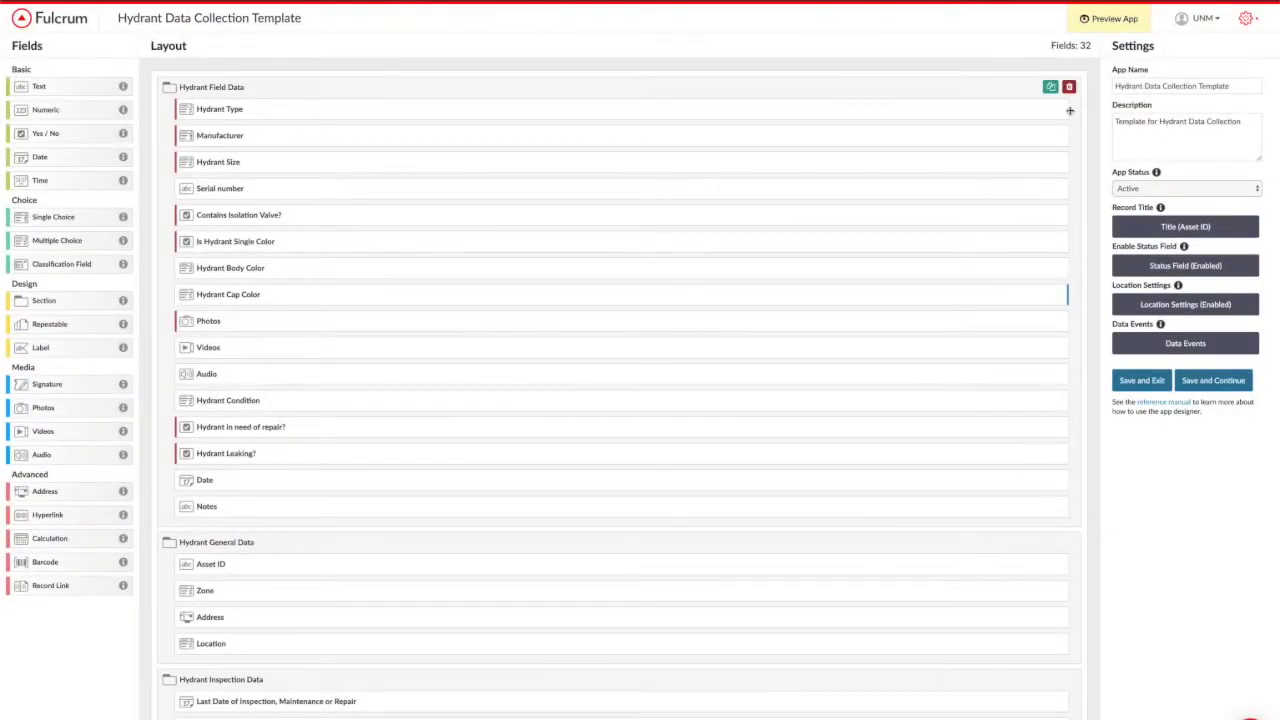
left_click(1101, 20)
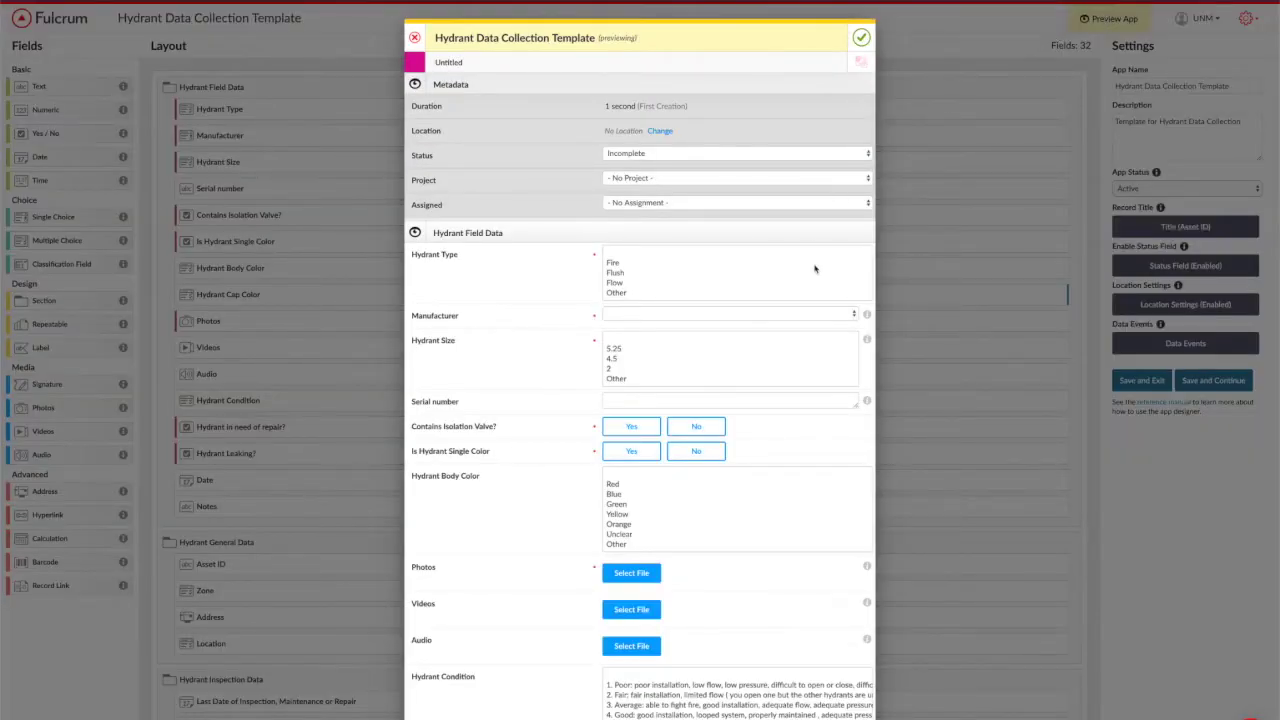
scroll(815, 268, "down", 3)
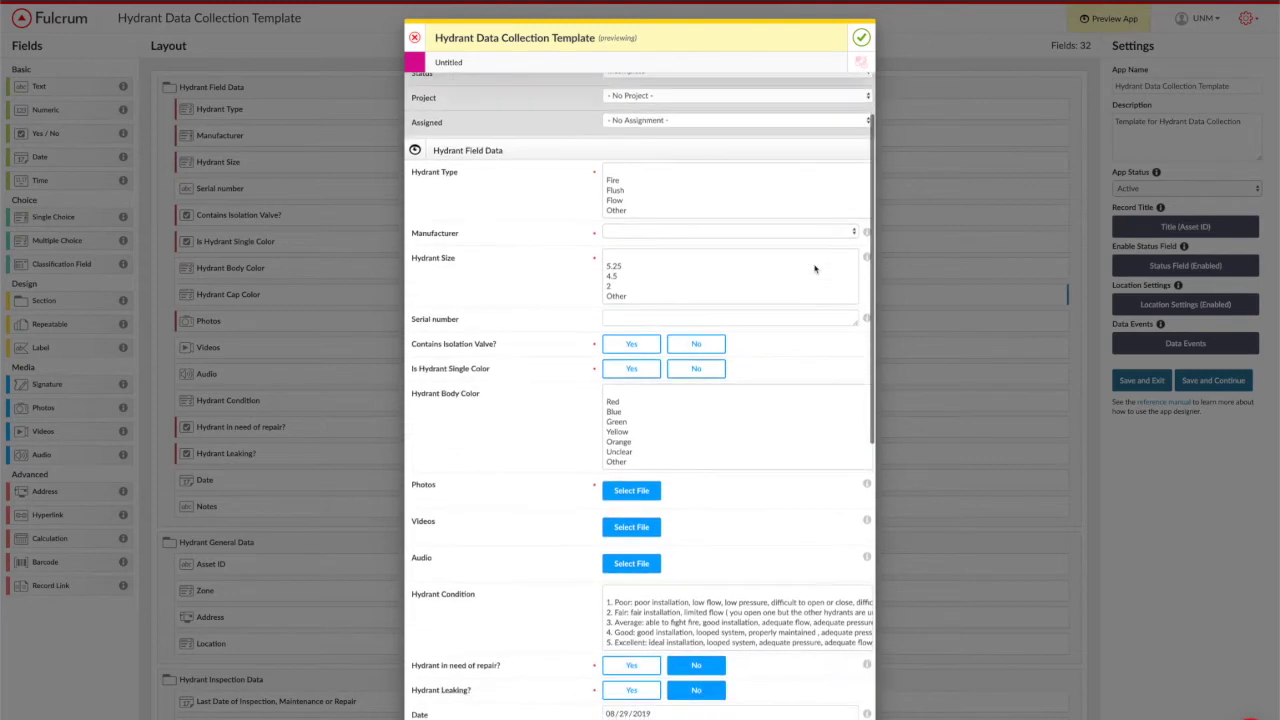
scroll(815, 268, "down", 4)
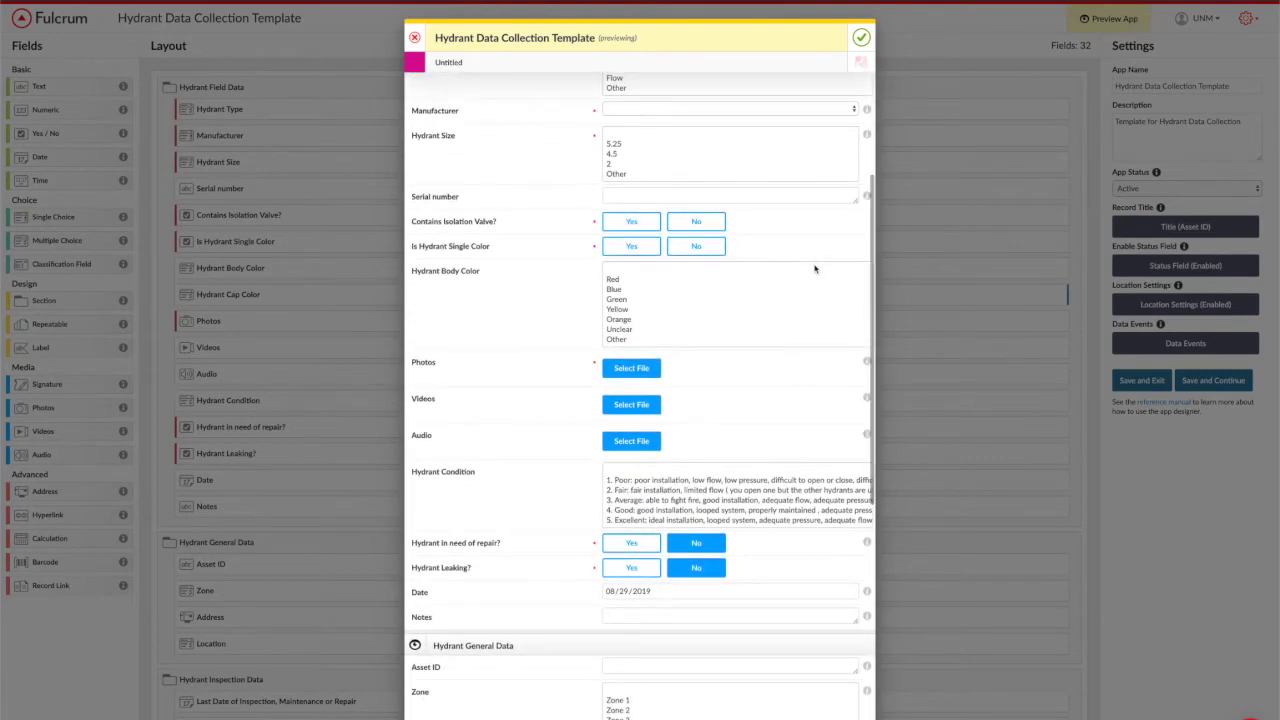
scroll(815, 268, "down", 3)
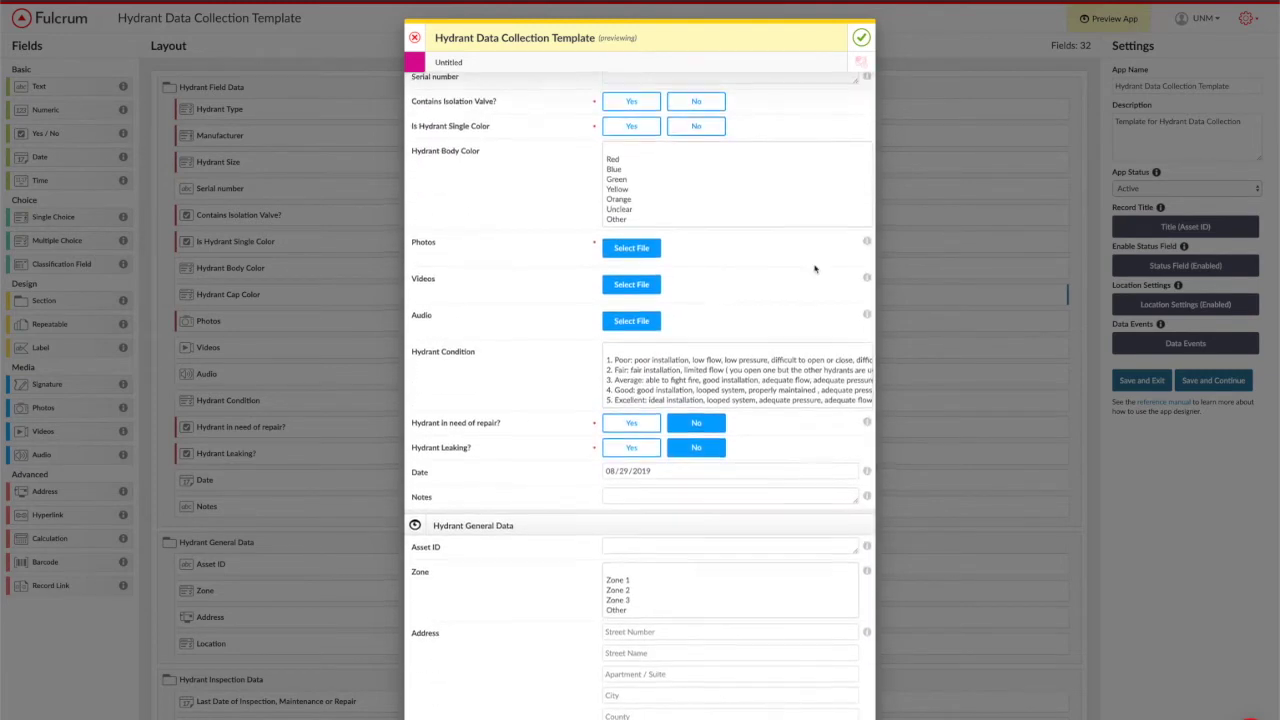
scroll(815, 268, "down", 5)
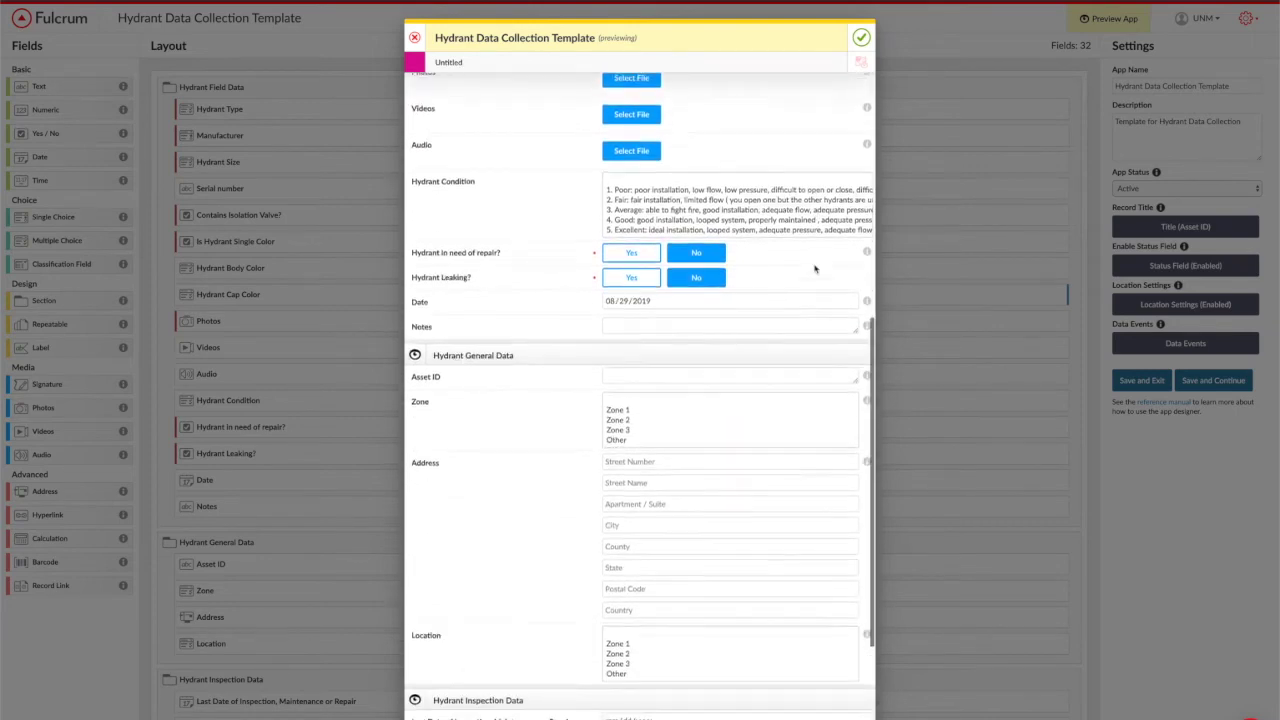
scroll(814, 265, "down", 3)
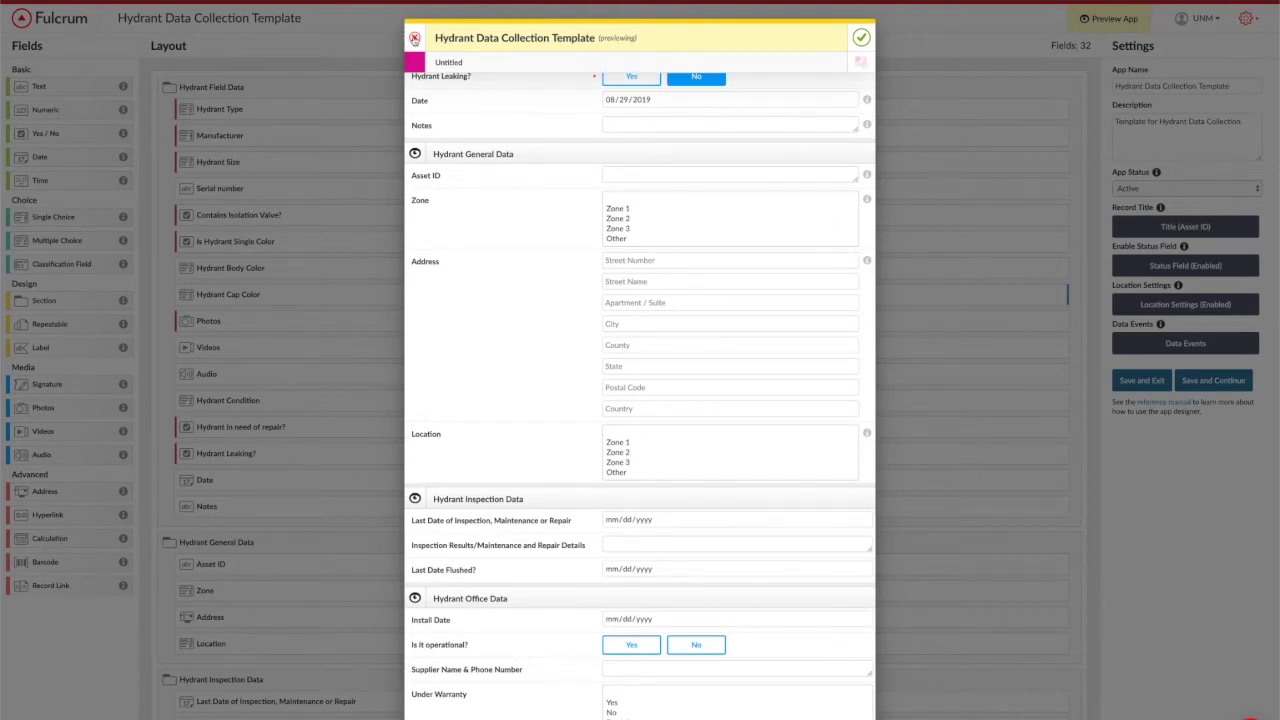
left_click(414, 38)
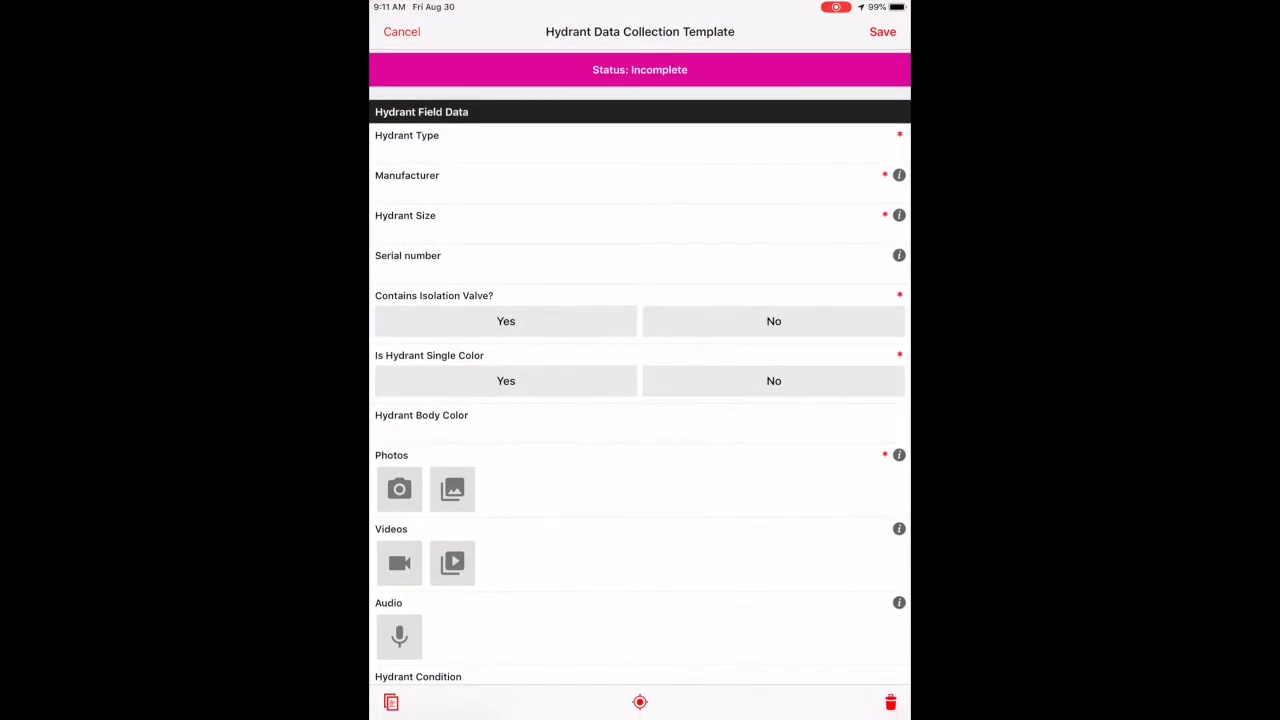
Step: Open the Hydrant Type choices on the new hydrant record
left_click(664, 142)
Step: Set Hydrant Type to Fire, Manufacturer to Mueller and Hydrant Size to 5.25
left_click(620, 244)
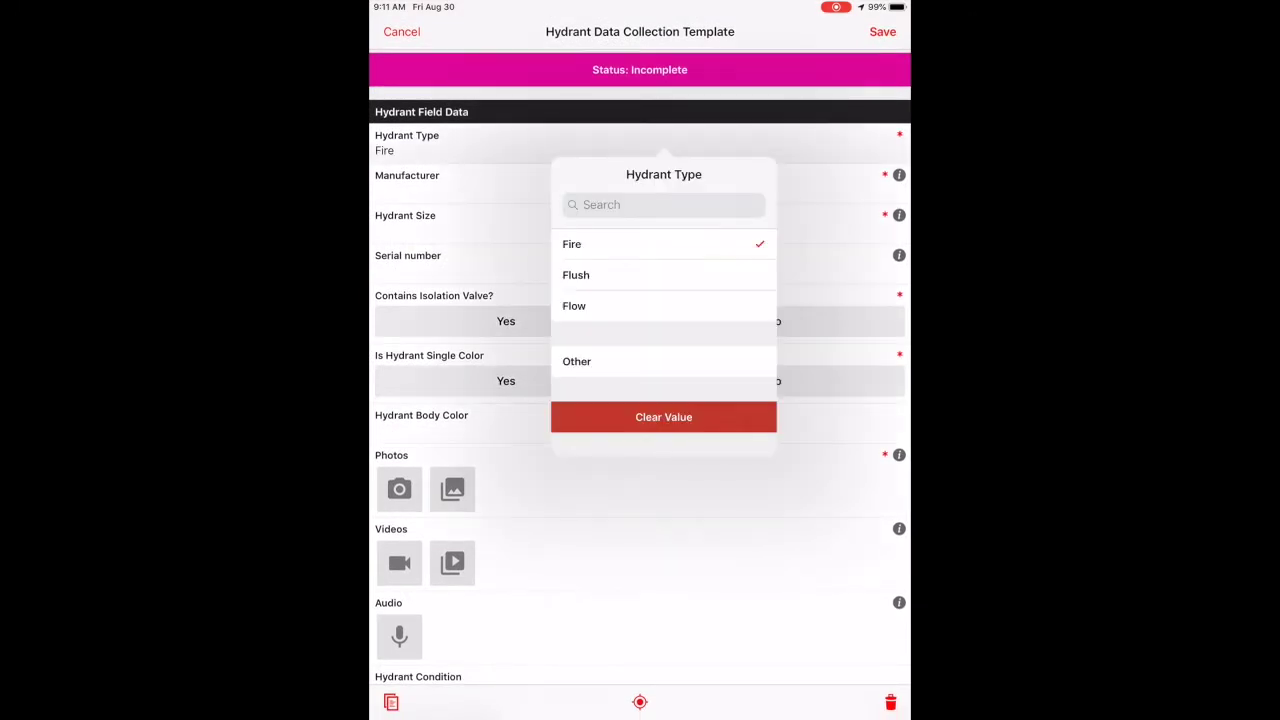
left_click(664, 180)
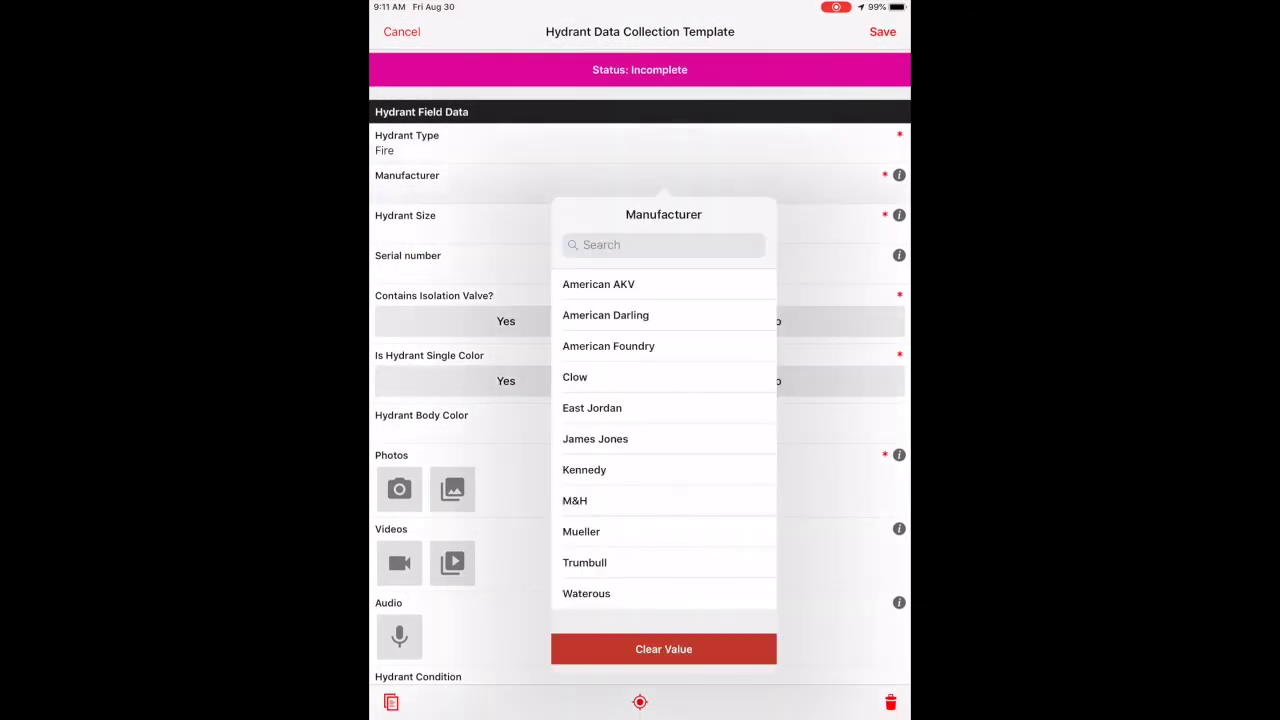
left_click(600, 531)
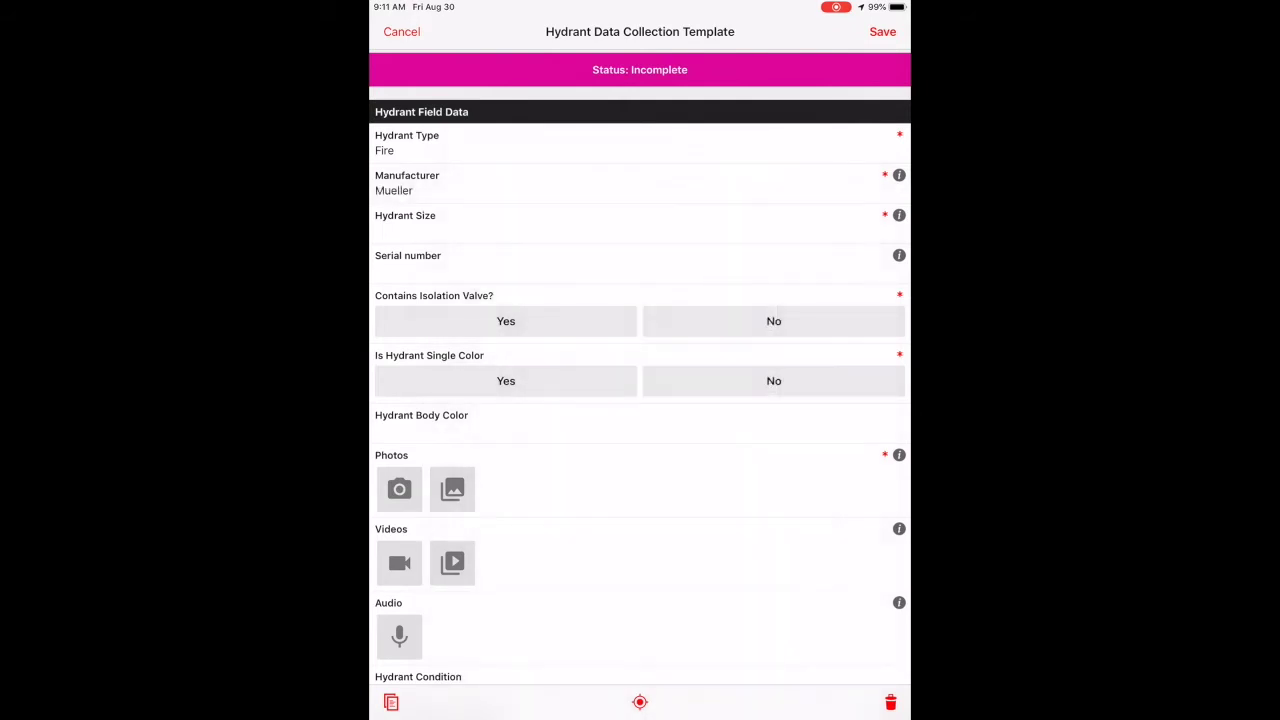
left_click(664, 222)
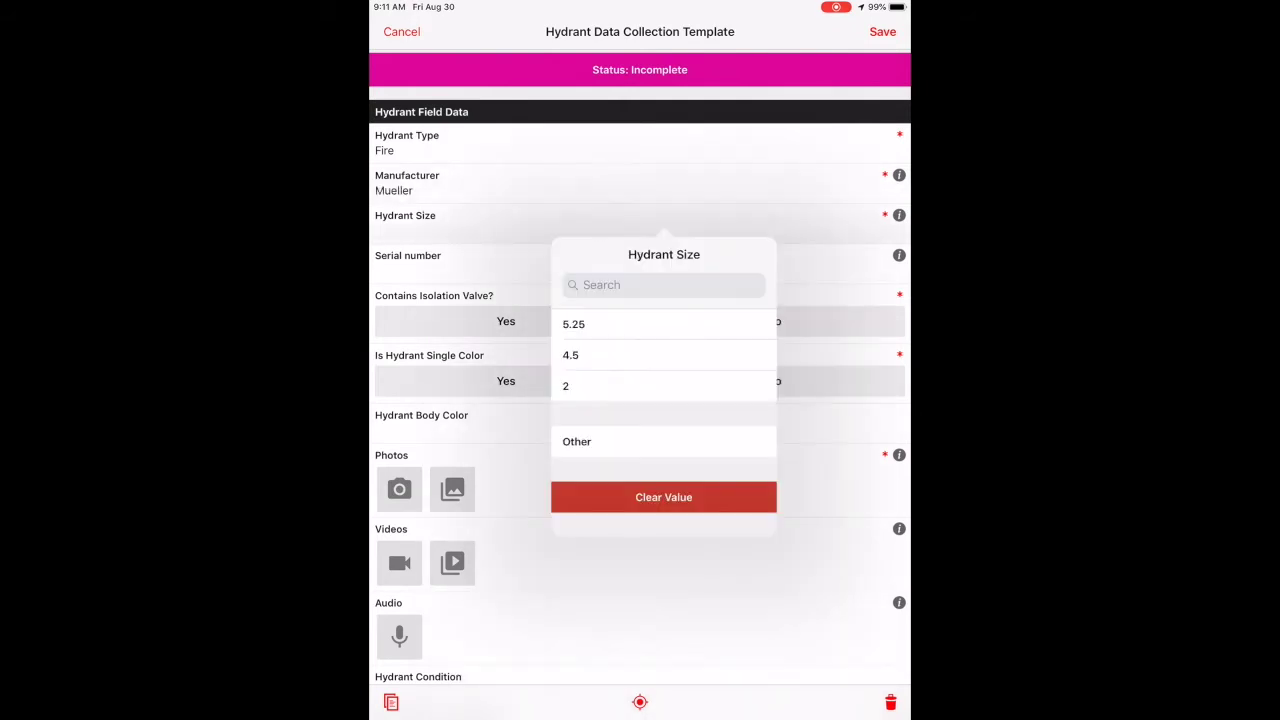
left_click(600, 324)
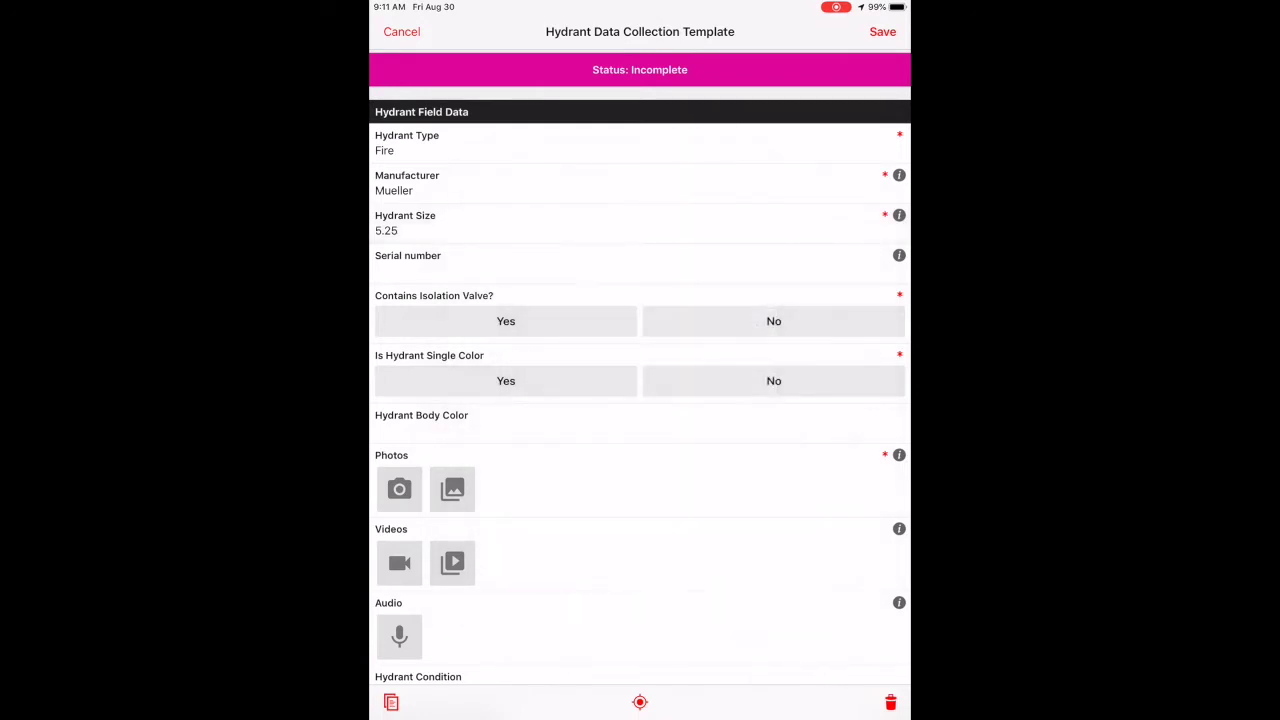
Step: Answer Yes for isolation valve and single colour, and set the body colour to Yellow
left_click(506, 321)
left_click(506, 381)
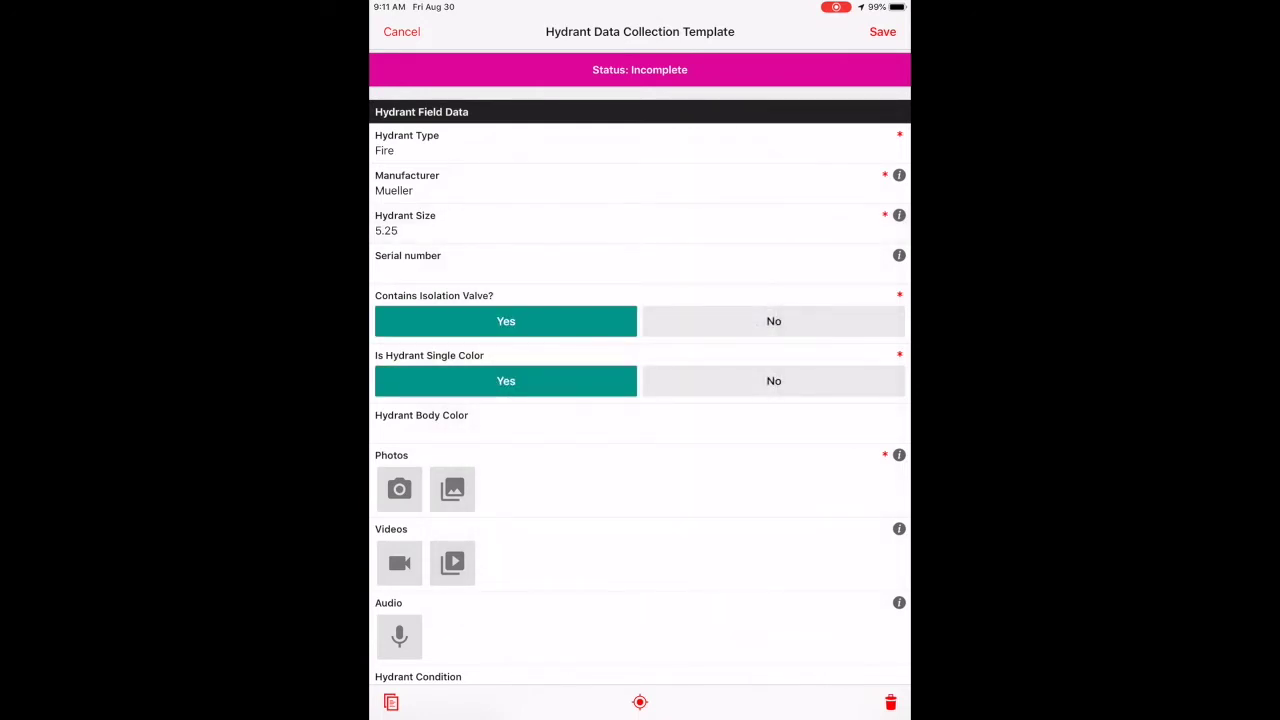
left_click(664, 425)
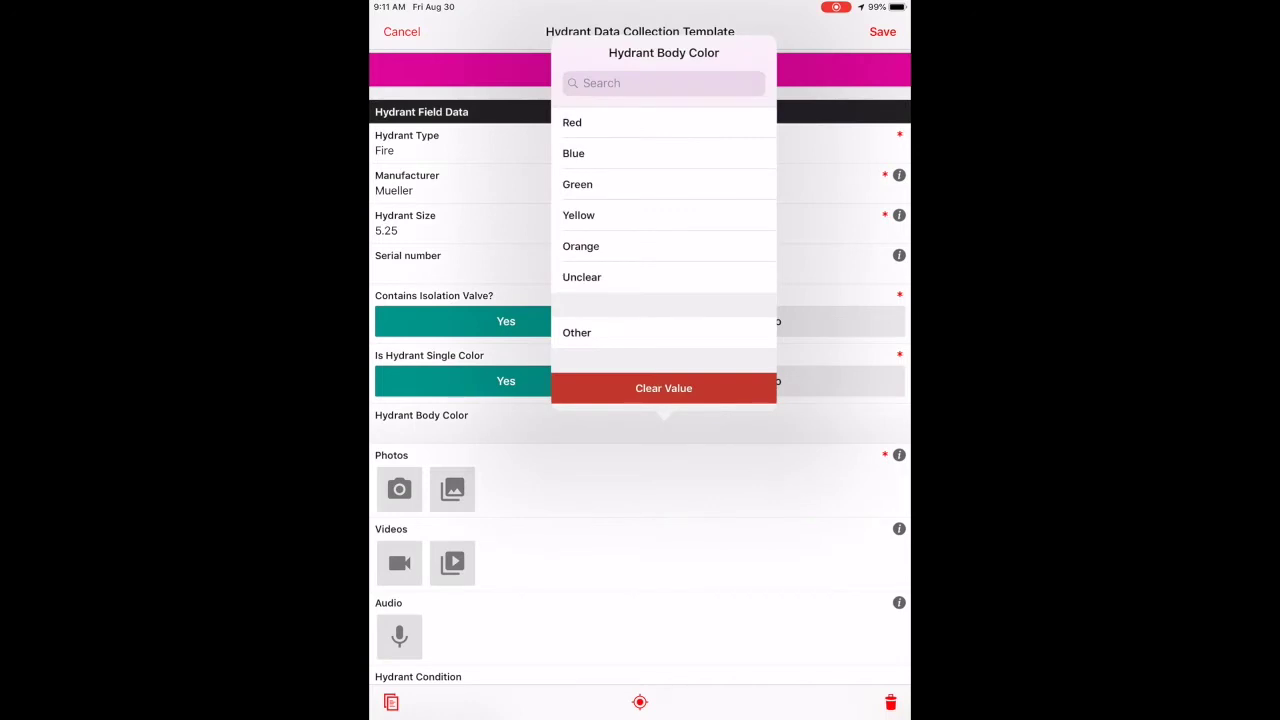
left_click(578, 215)
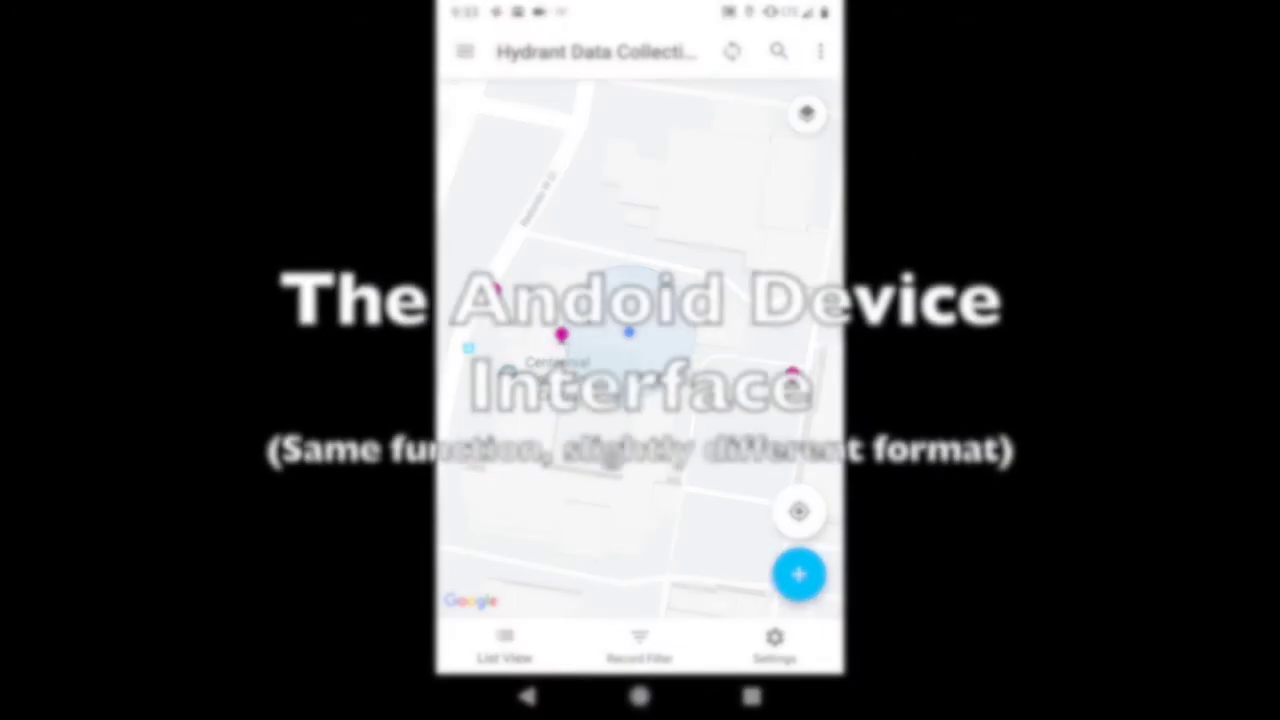
Step: Start a new hydrant record with type Fire and manufacturer Kennedy
left_click(799, 574)
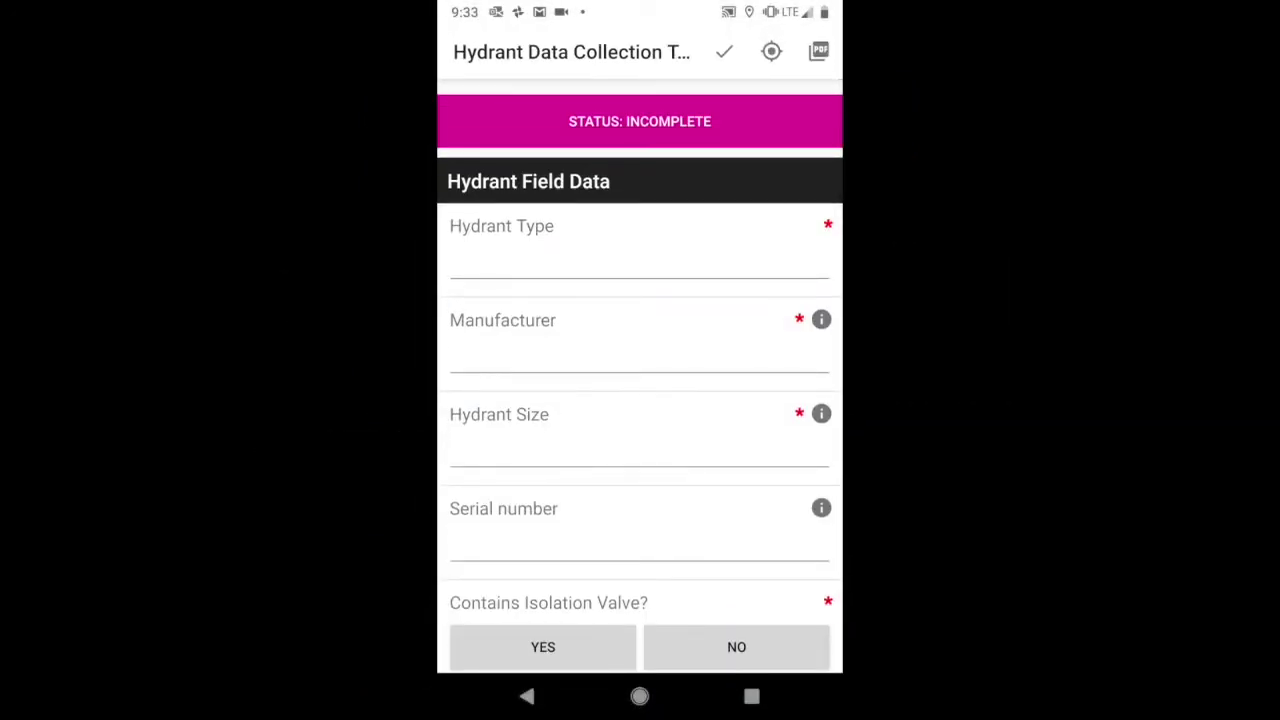
left_click(639, 255)
left_click(530, 300)
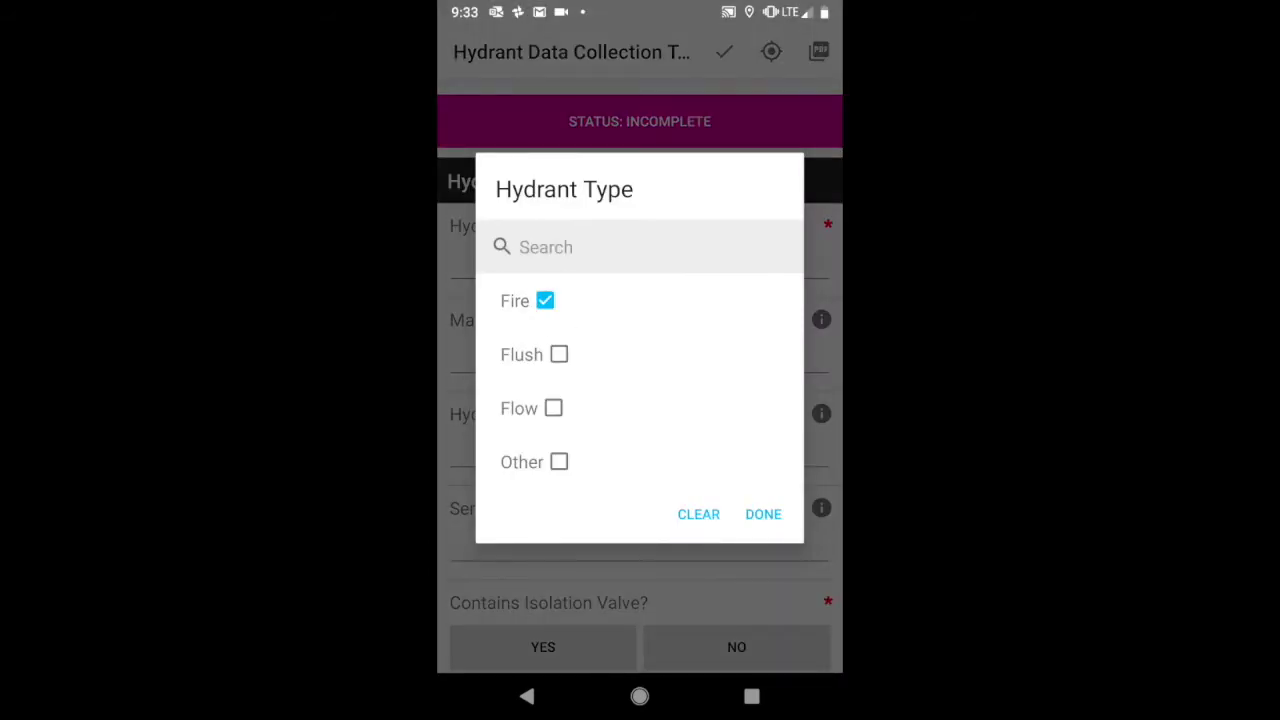
left_click(763, 514)
left_click(639, 350)
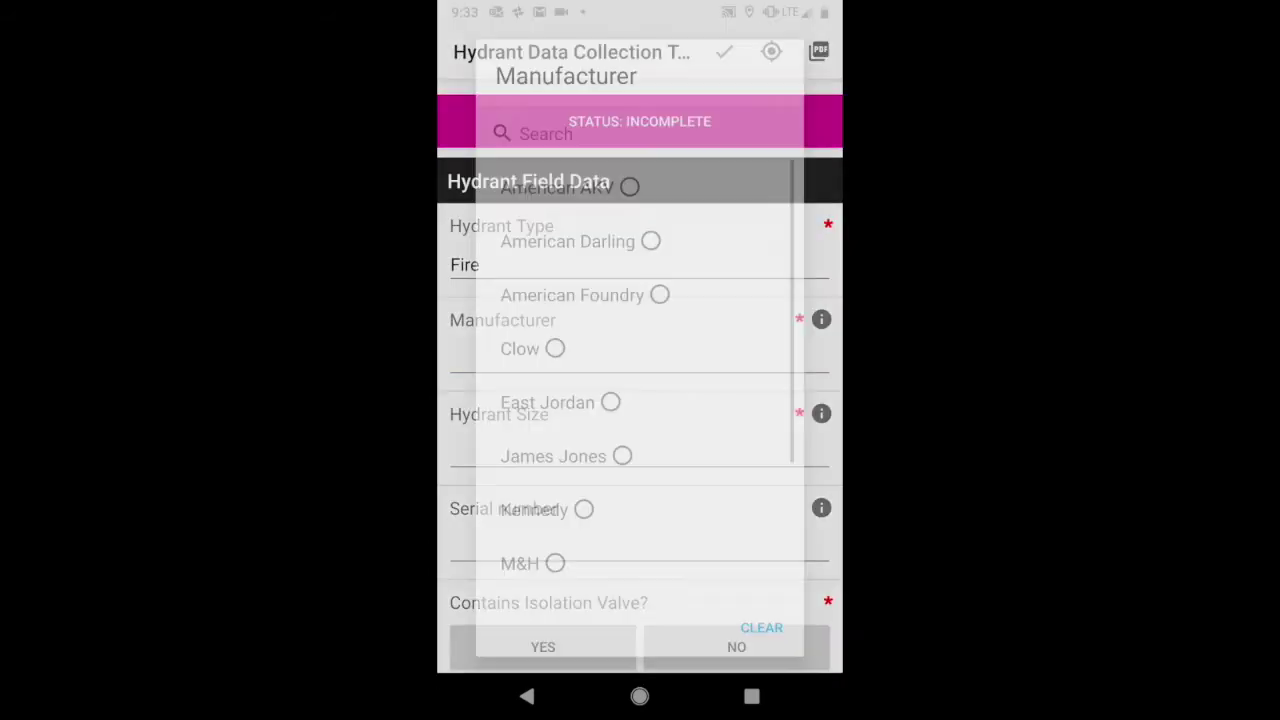
scroll(640, 380, "down", 3)
left_click(546, 359)
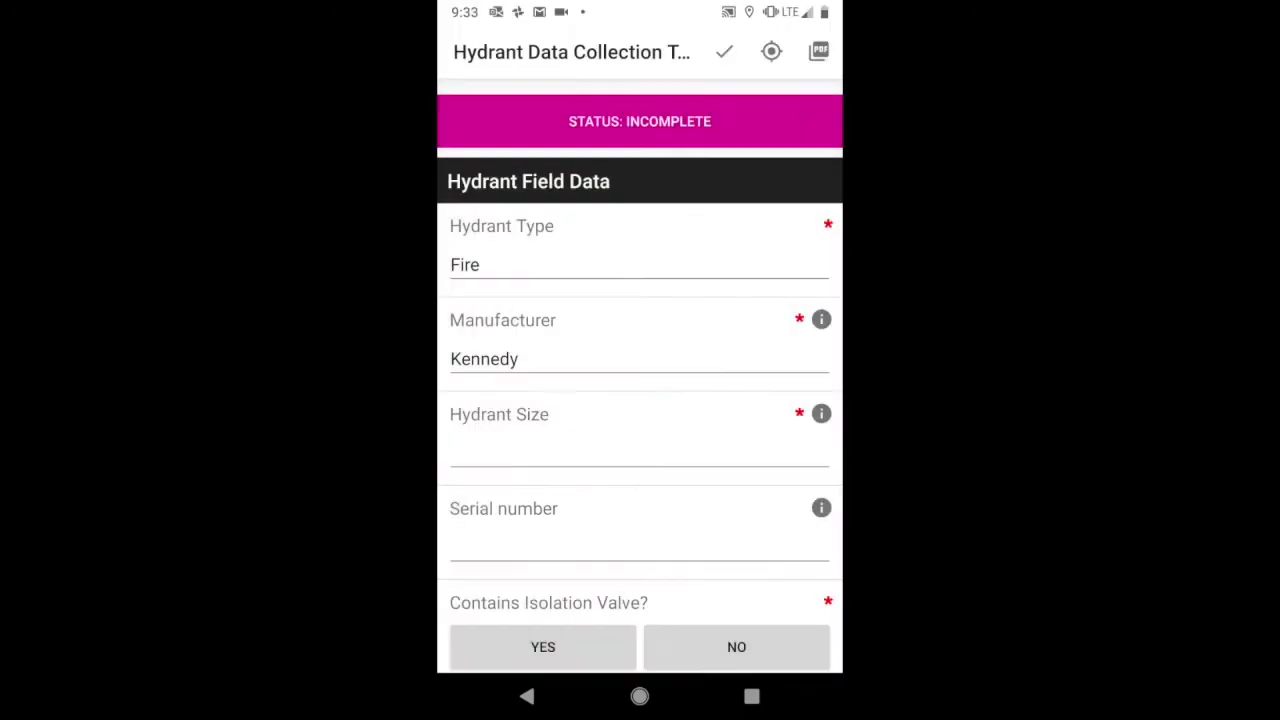
scroll(640, 400, "down", 3)
Step: Set the hydrant size to 5.25 and the serial number to 1234
left_click(639, 300)
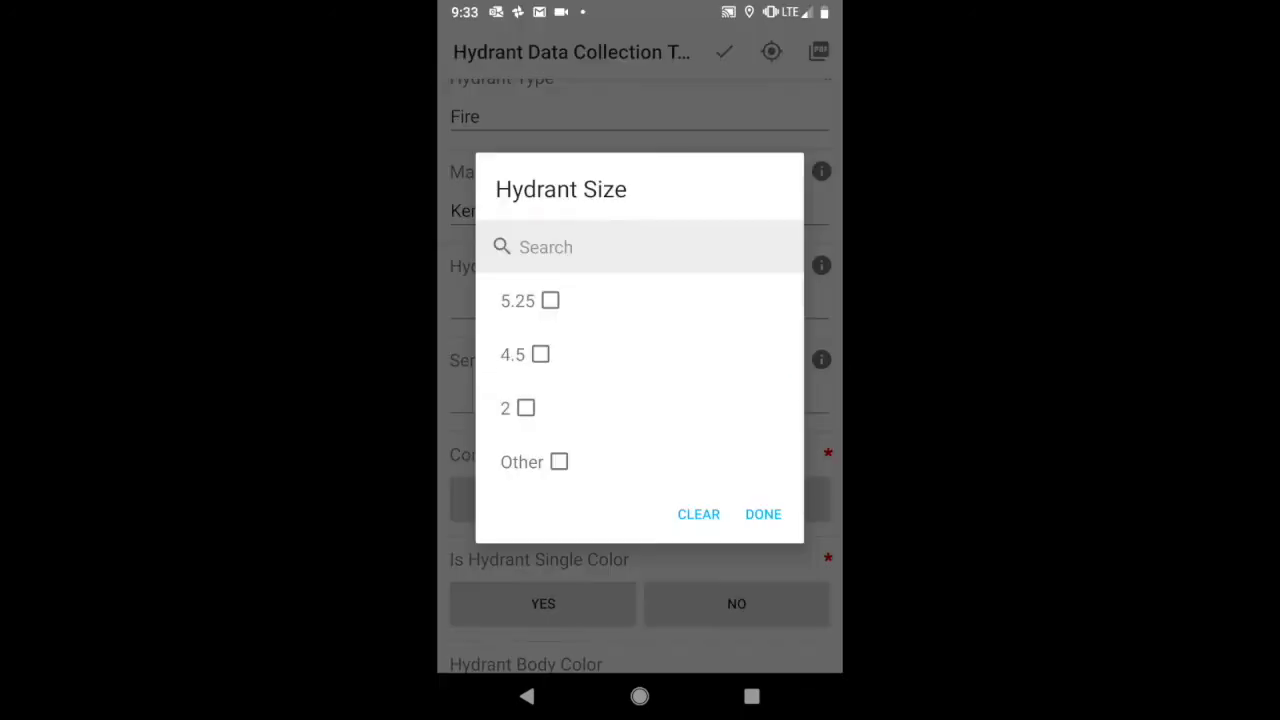
left_click(530, 300)
left_click(763, 514)
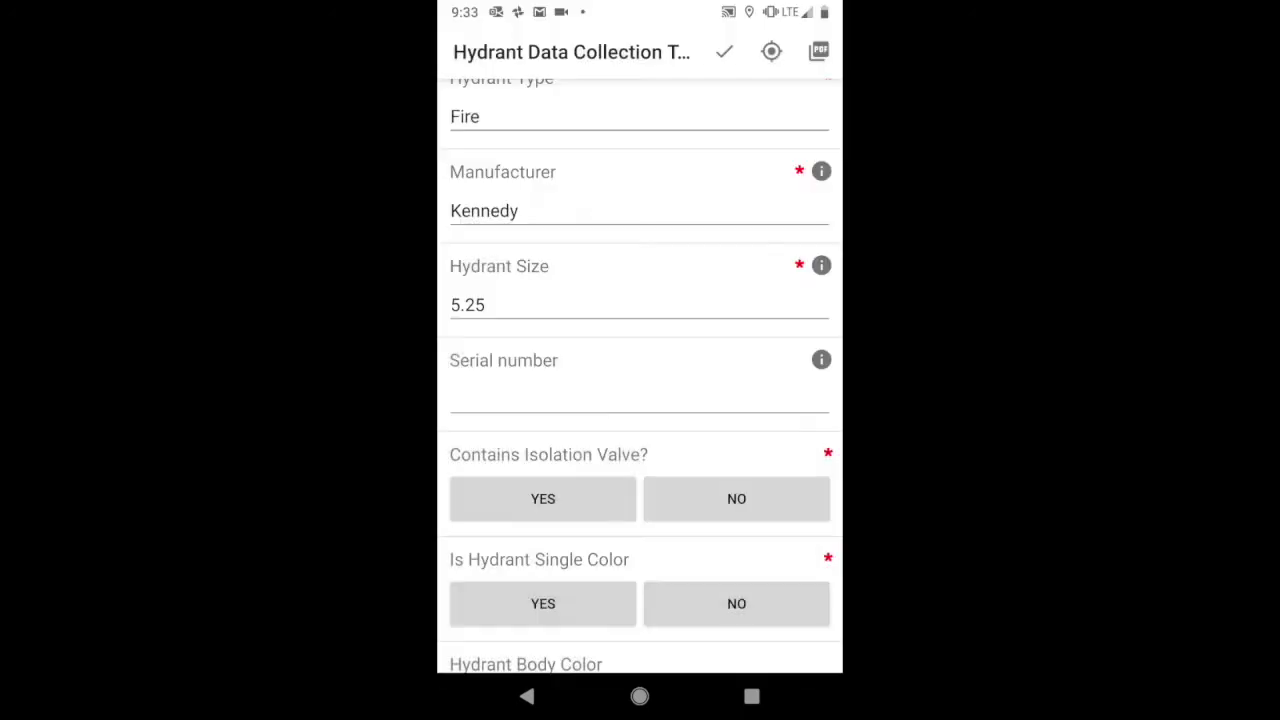
left_click(639, 395)
left_click(469, 640)
type("1")
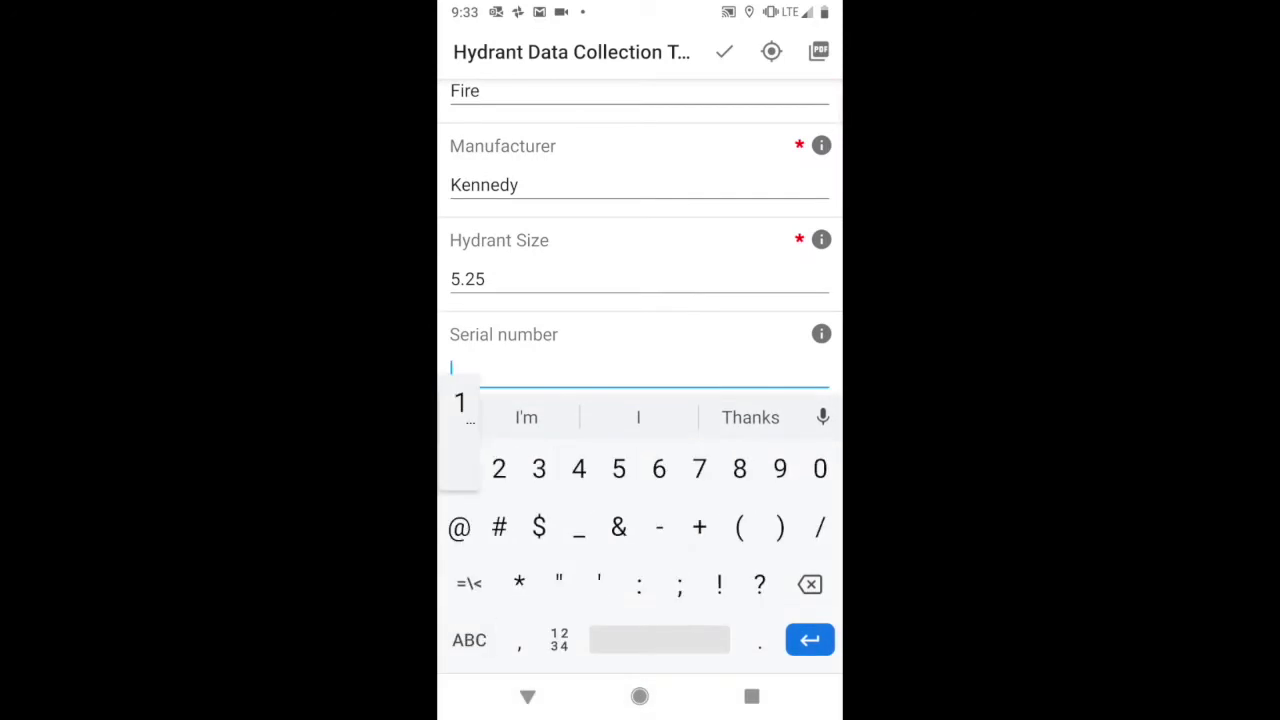
type("234")
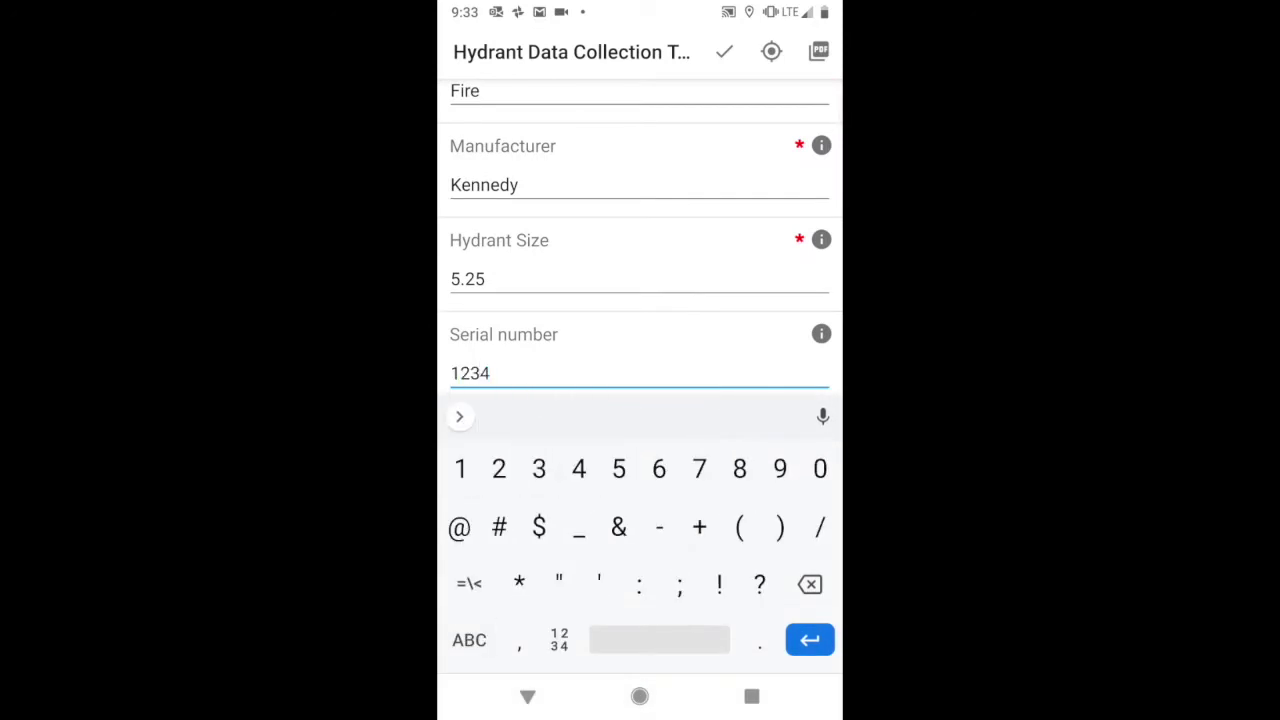
Step: Answer Yes to both questions, pick Red body colour, and place the record at the current position
scroll(640, 240, "down", 2)
left_click(543, 329)
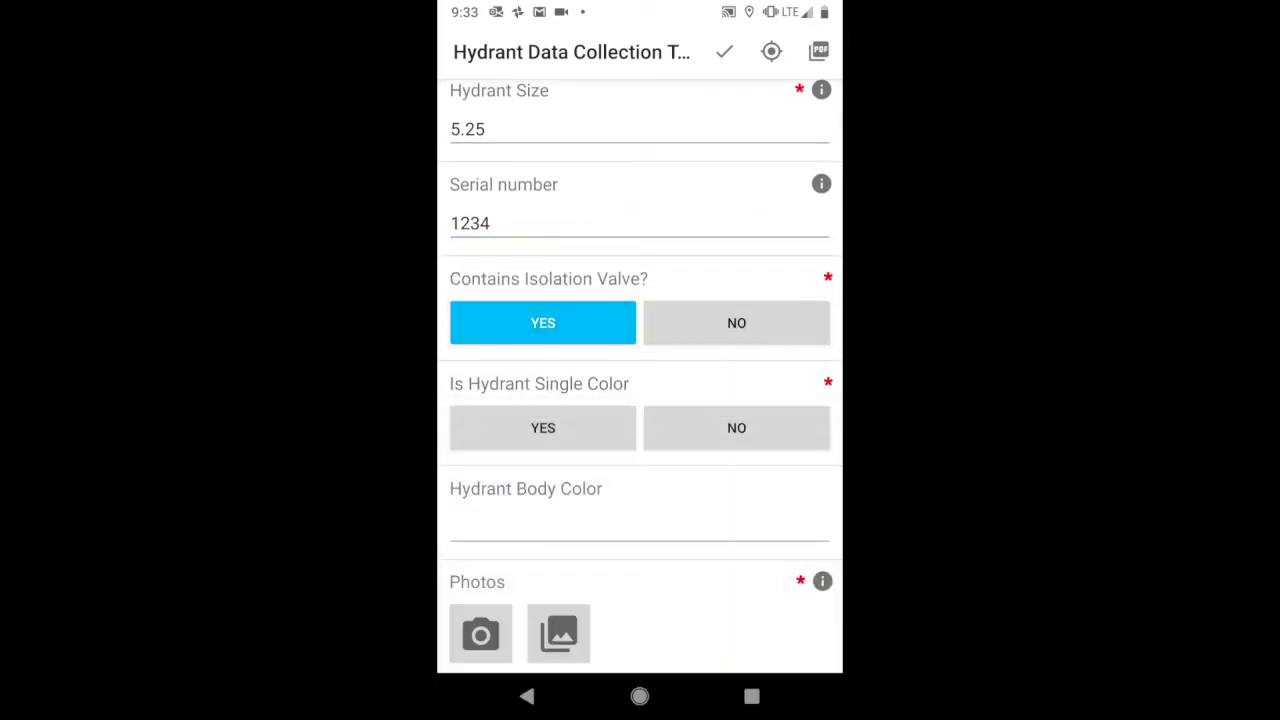
scroll(640, 400, "down", 1)
scroll(640, 400, "down", 1)
left_click(543, 292)
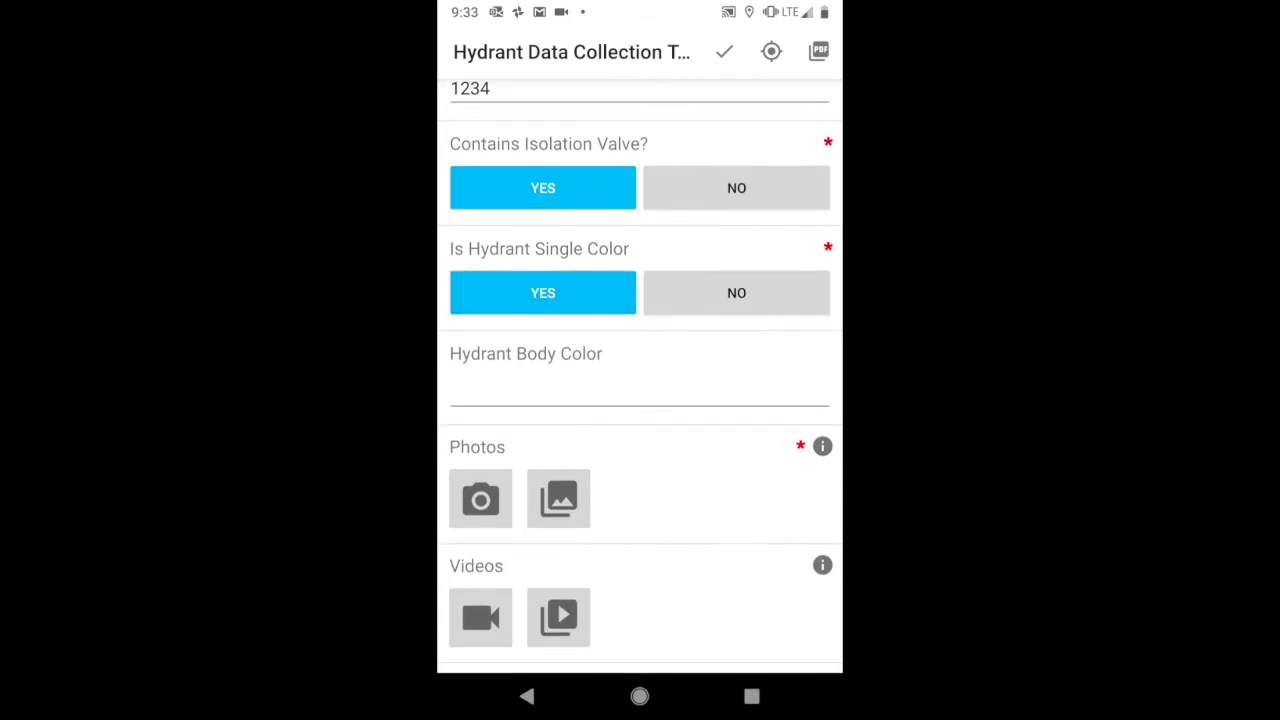
scroll(640, 400, "down", 1)
left_click(640, 345)
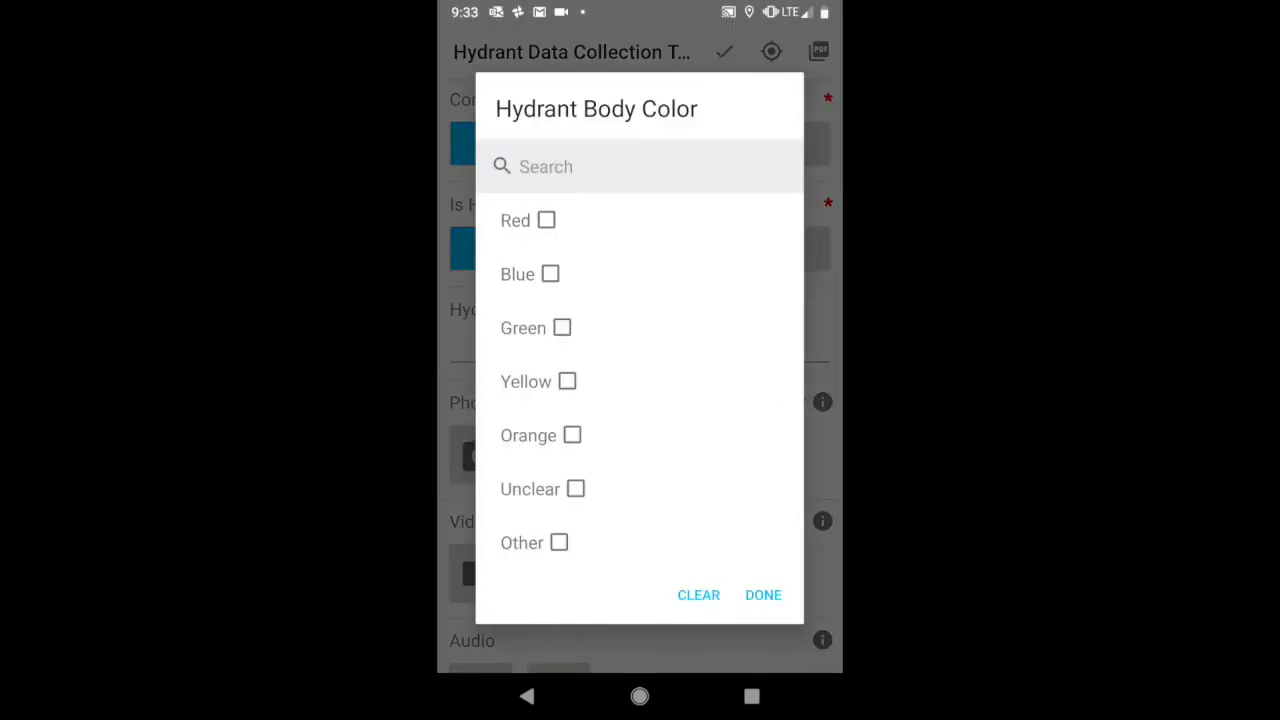
left_click(546, 220)
left_click(763, 594)
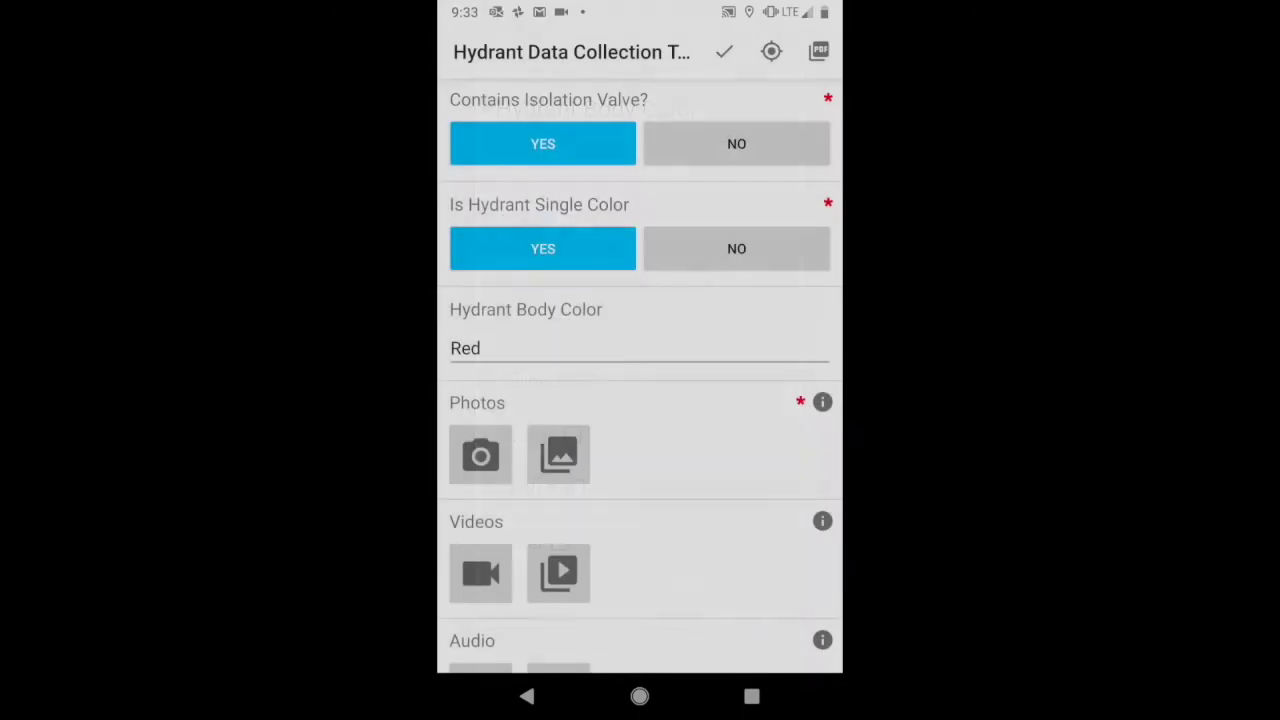
left_click(771, 51)
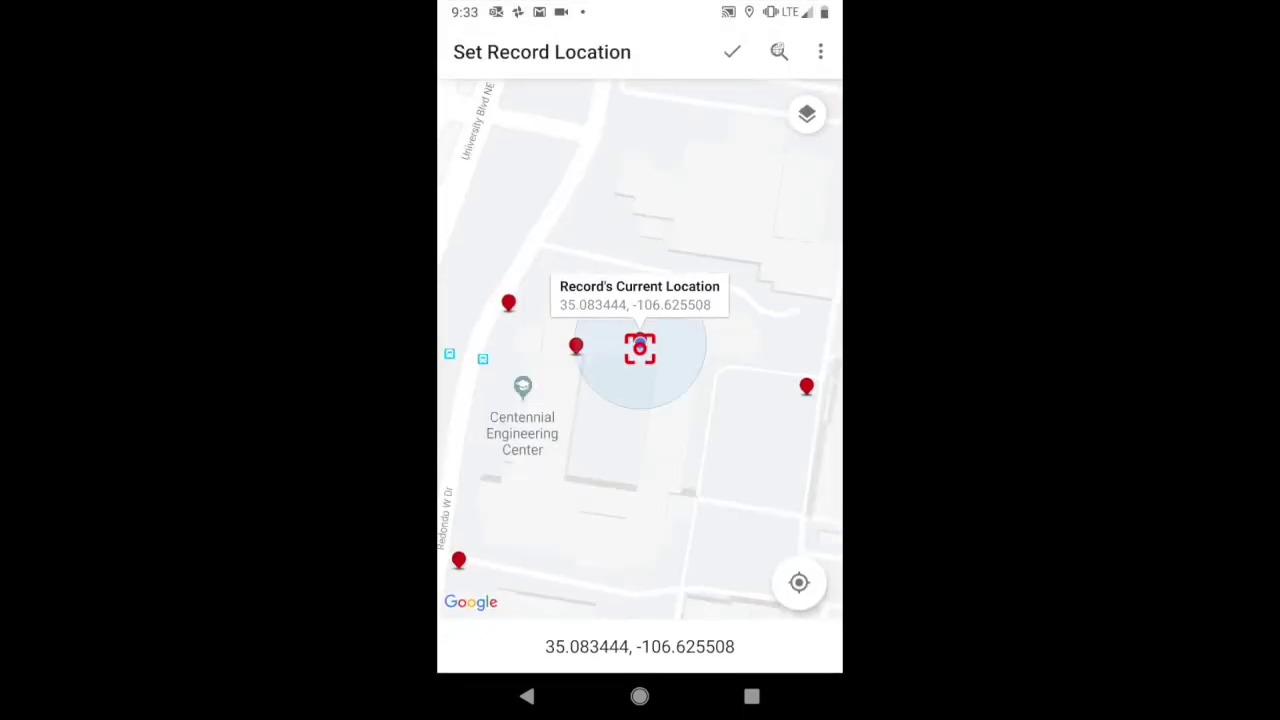
left_click(799, 582)
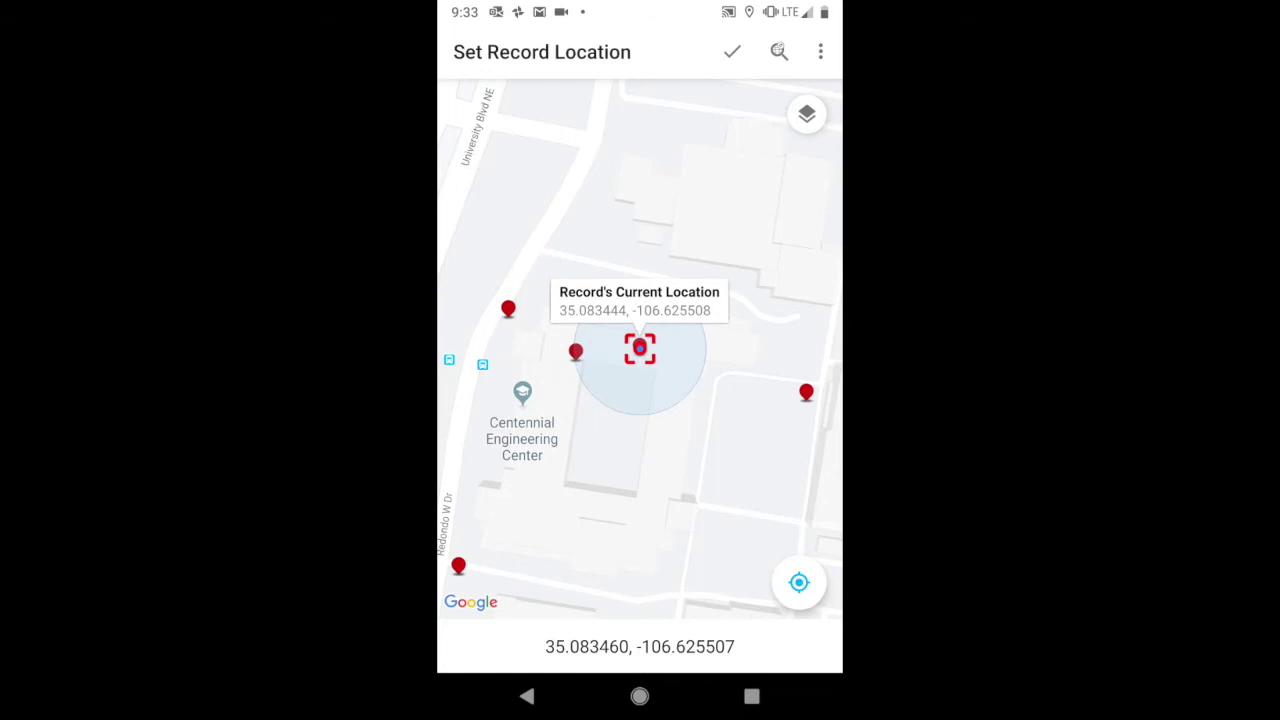
Step: Accept the record's location and set its status to Field Data Complete
left_click(732, 51)
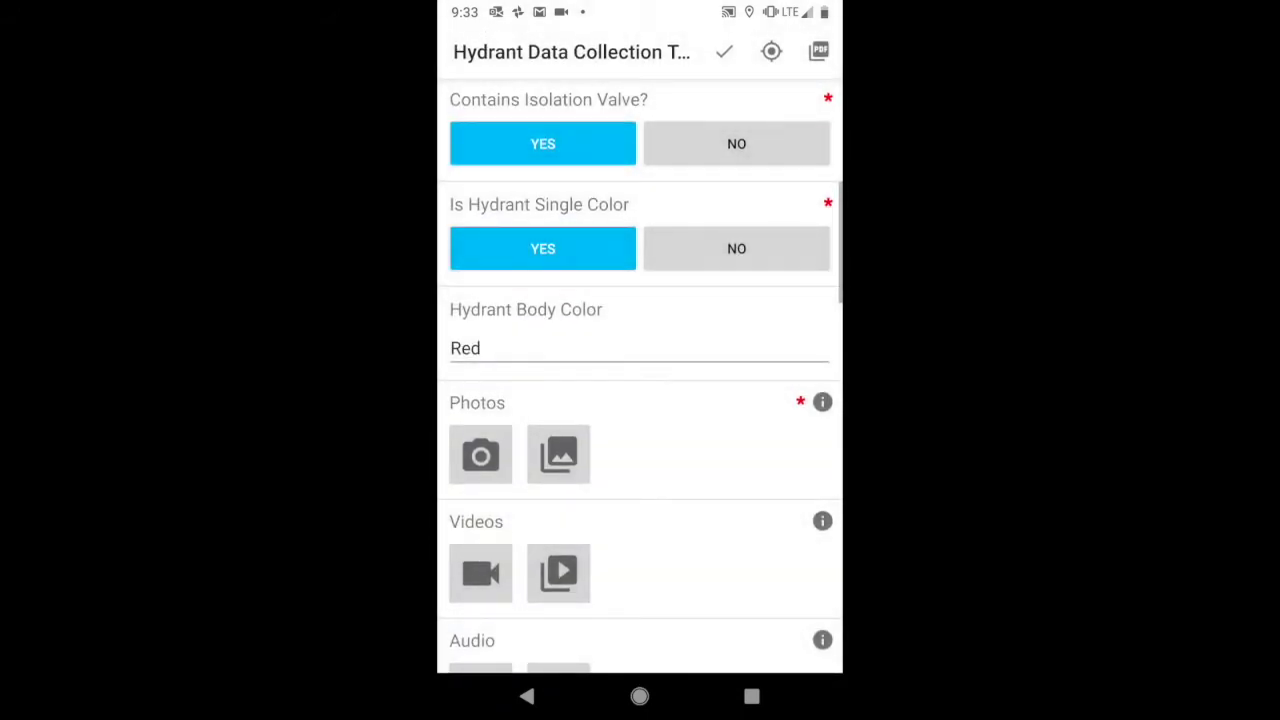
scroll(640, 380, "up", 5)
left_click(640, 121)
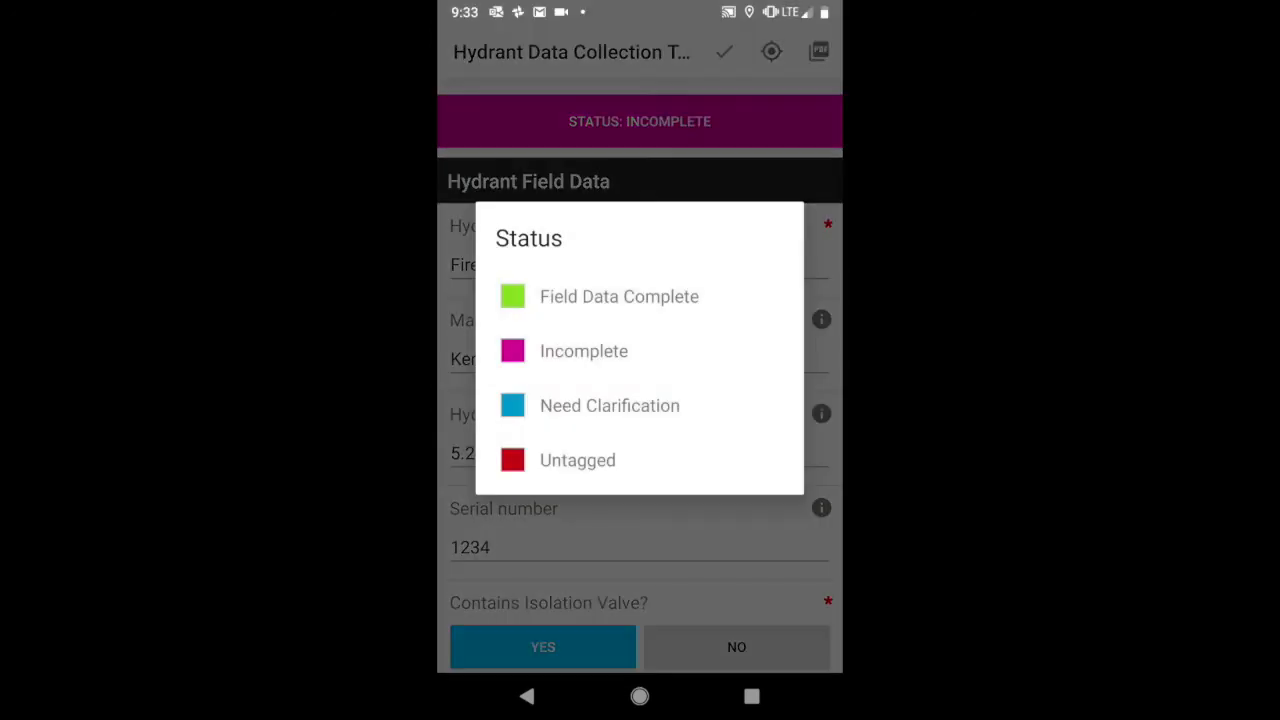
left_click(619, 296)
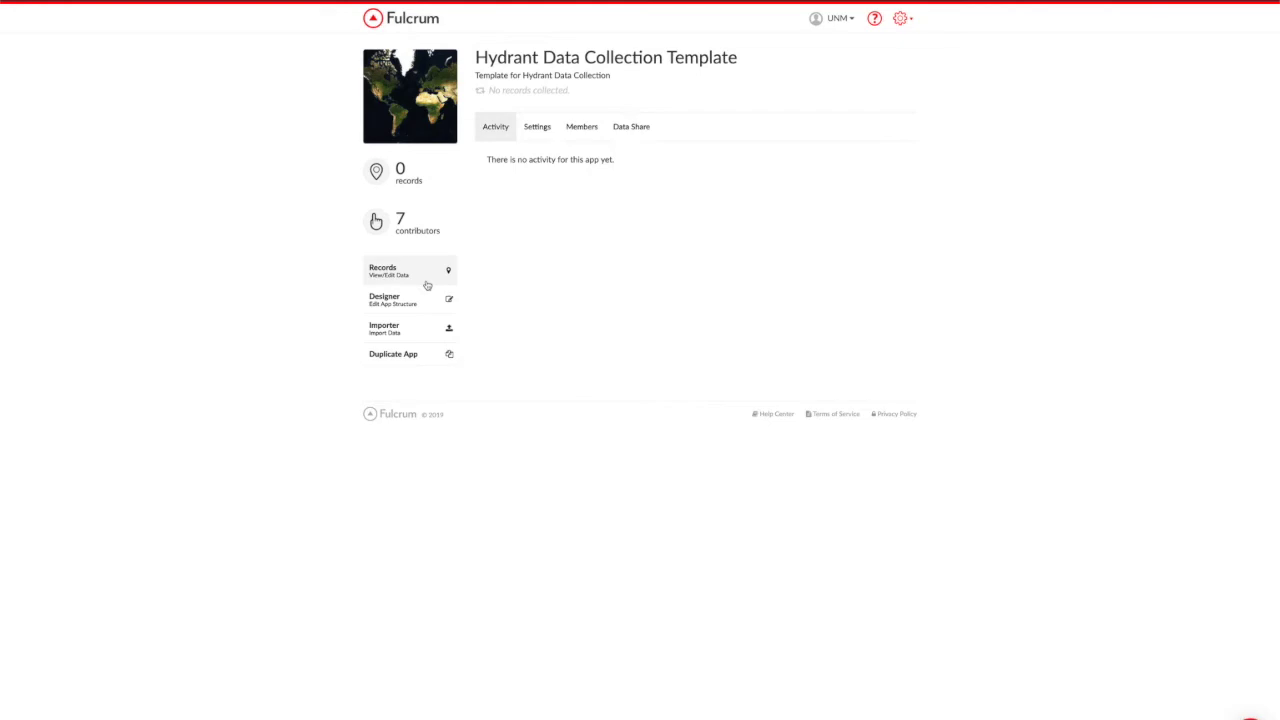
Step: Open the app's records and switch from map-only to the table-only view
left_click(427, 286)
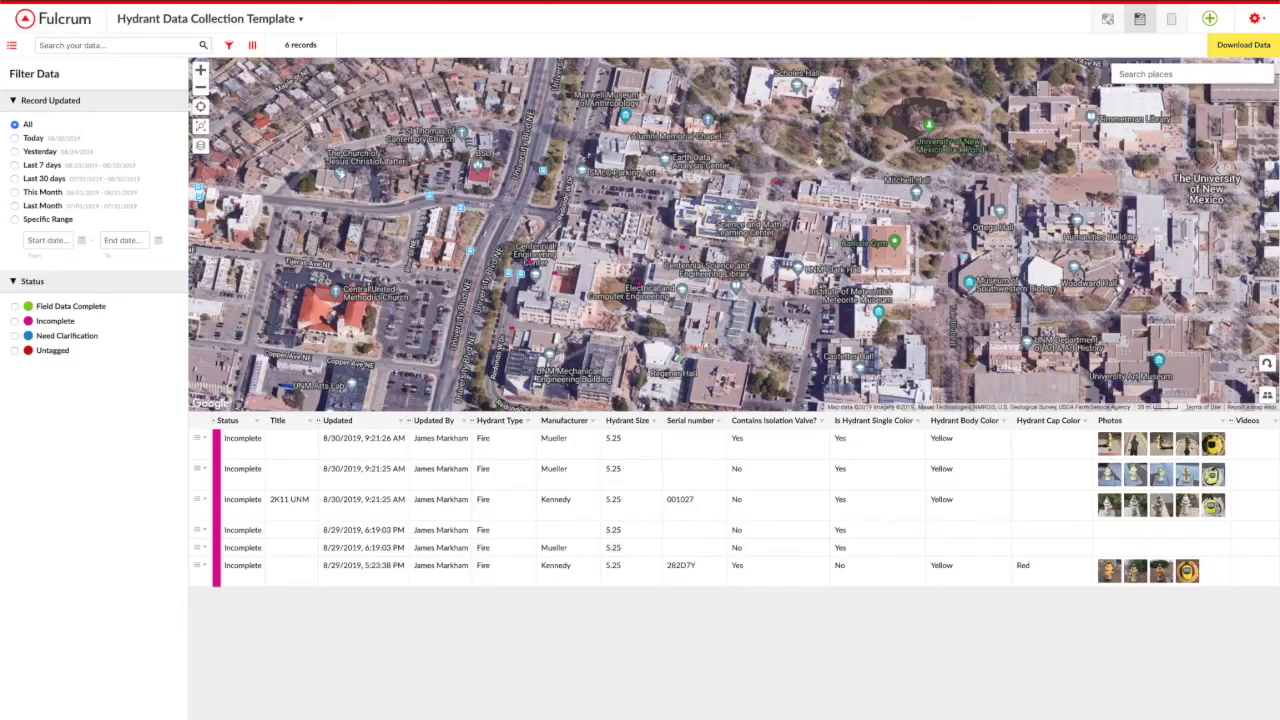
left_click(1111, 20)
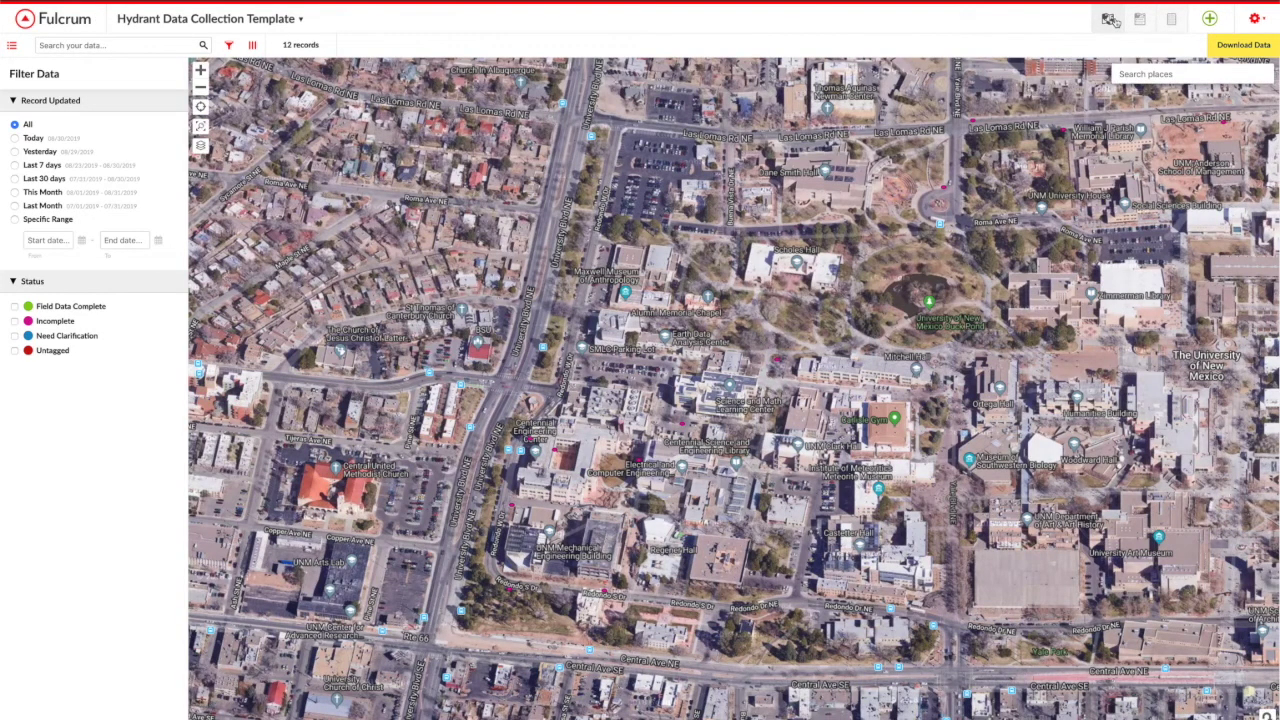
left_click(1171, 21)
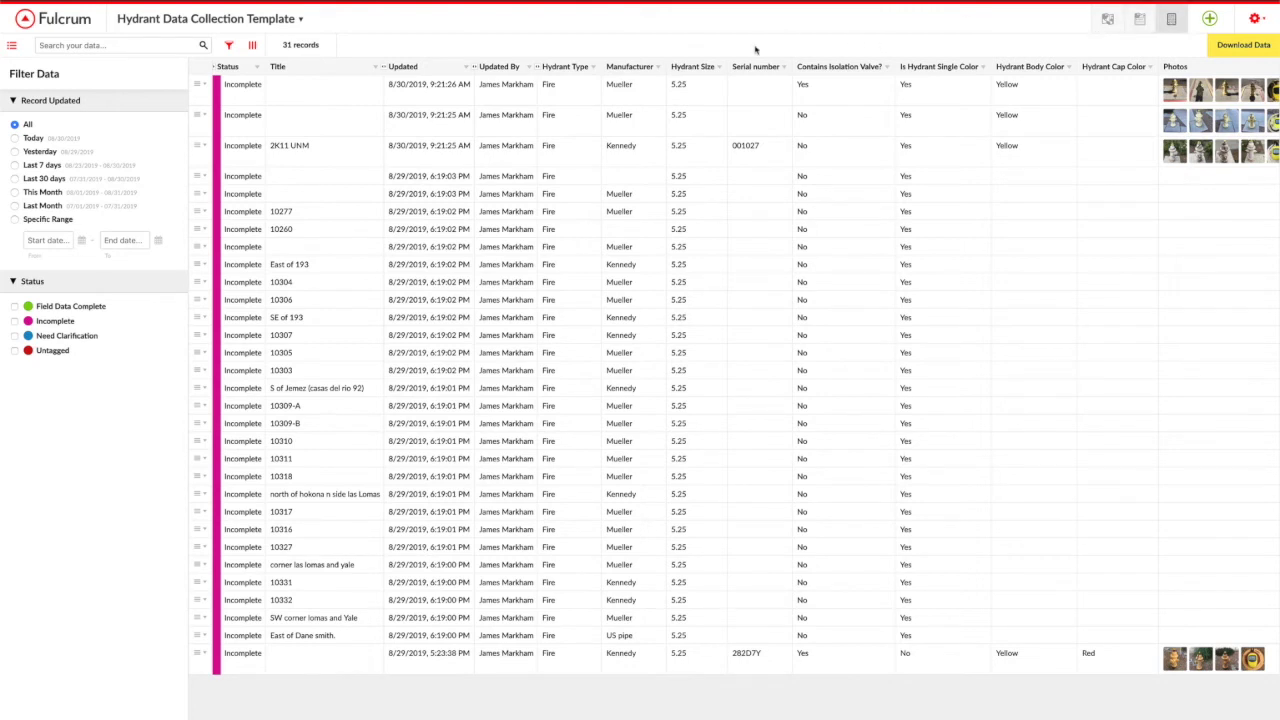
Step: Filter the Manufacturer column to Mueller only and open the basemap and layer choices
left_click(655, 67)
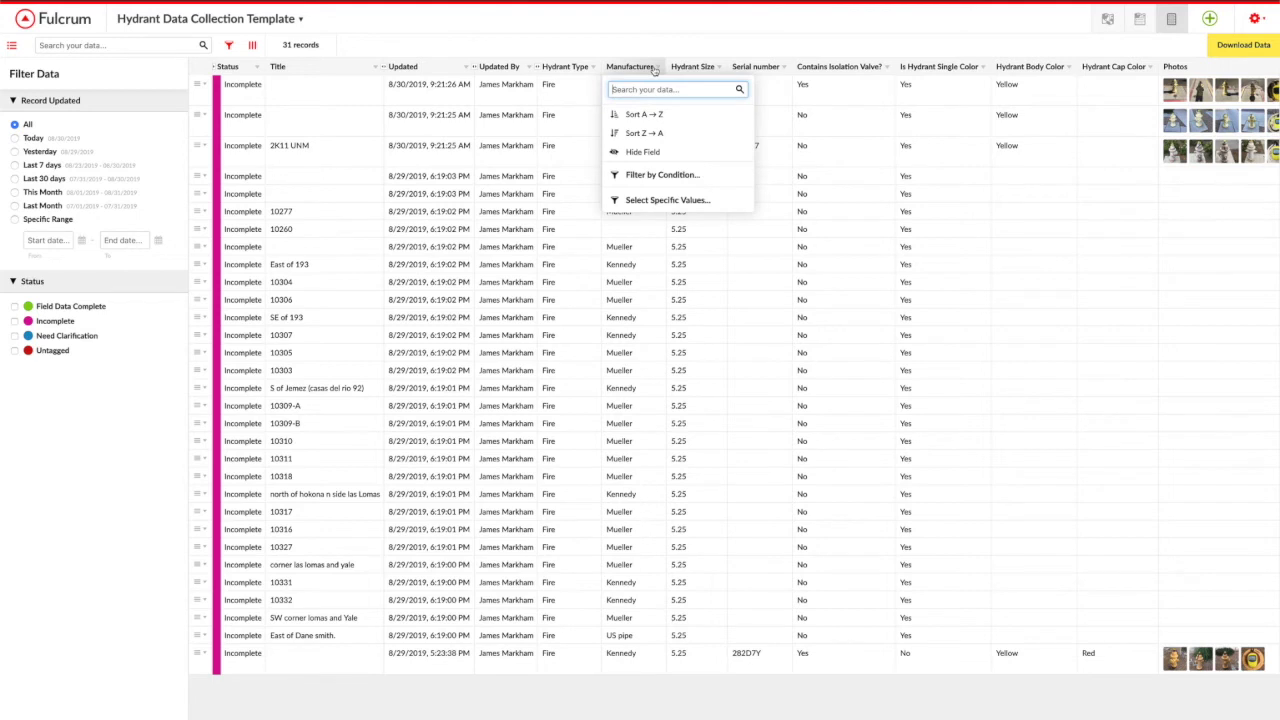
left_click(661, 176)
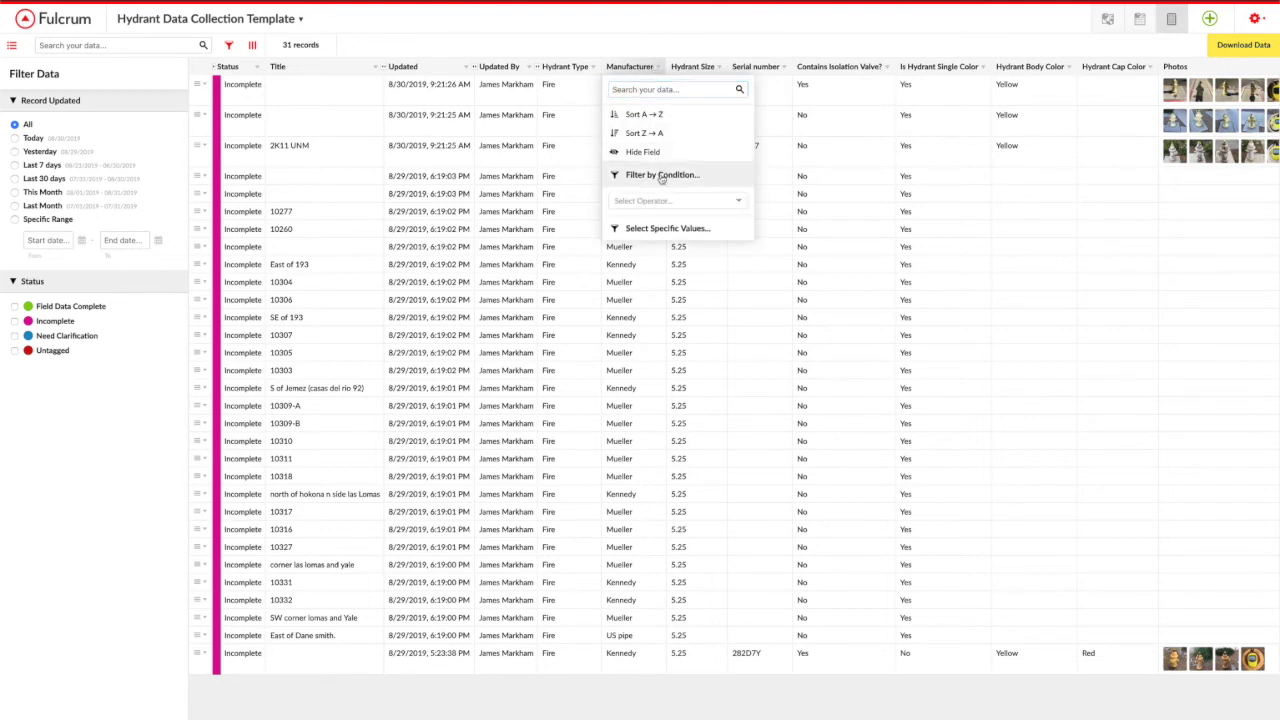
left_click(715, 229)
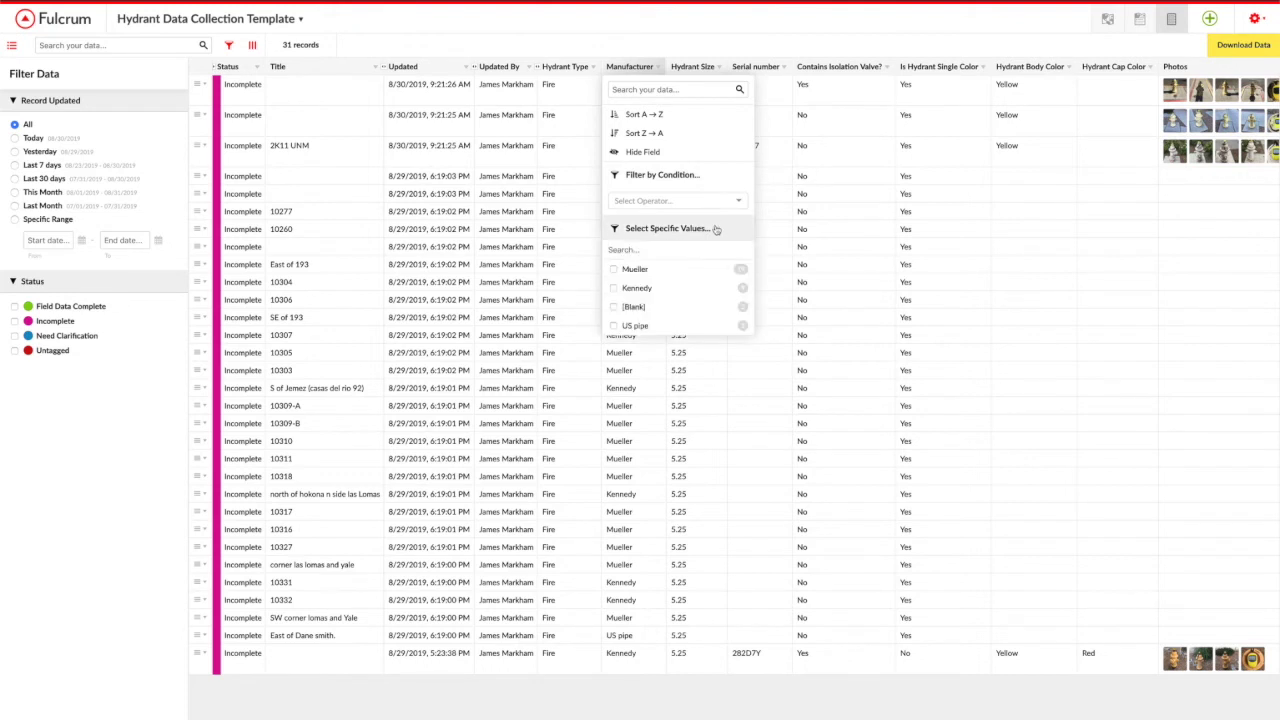
left_click(616, 272)
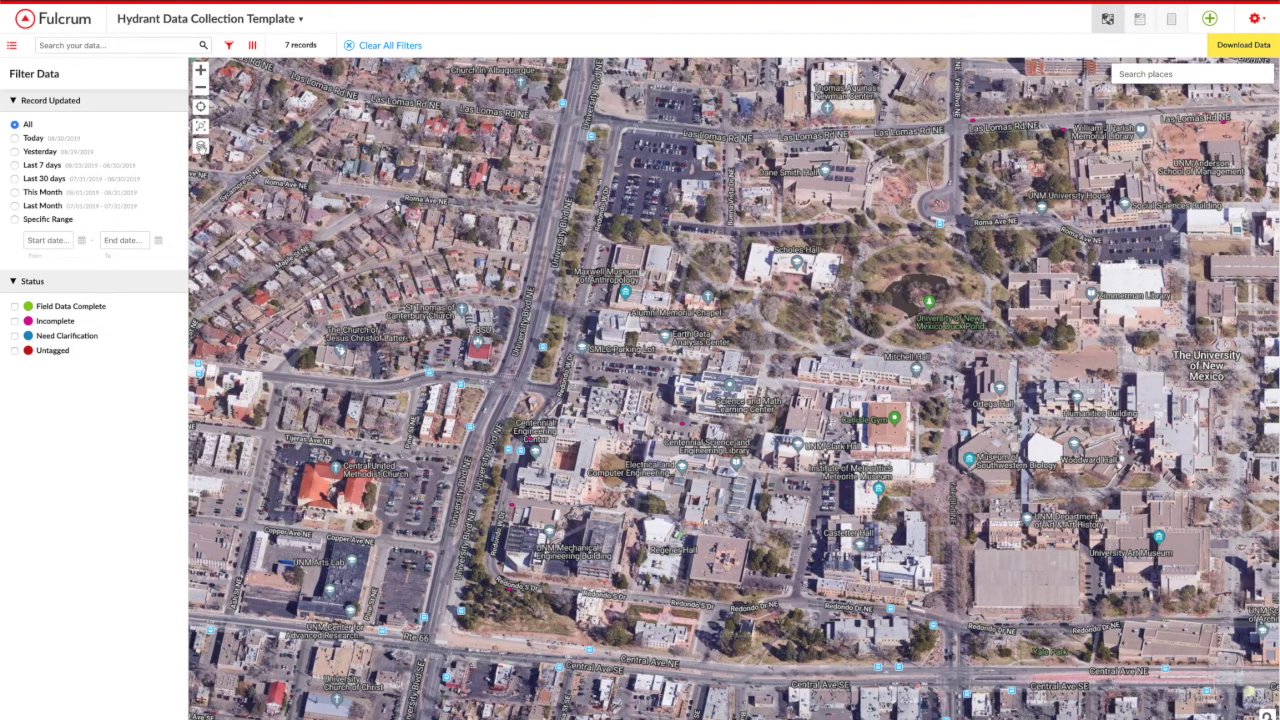
left_click(200, 146)
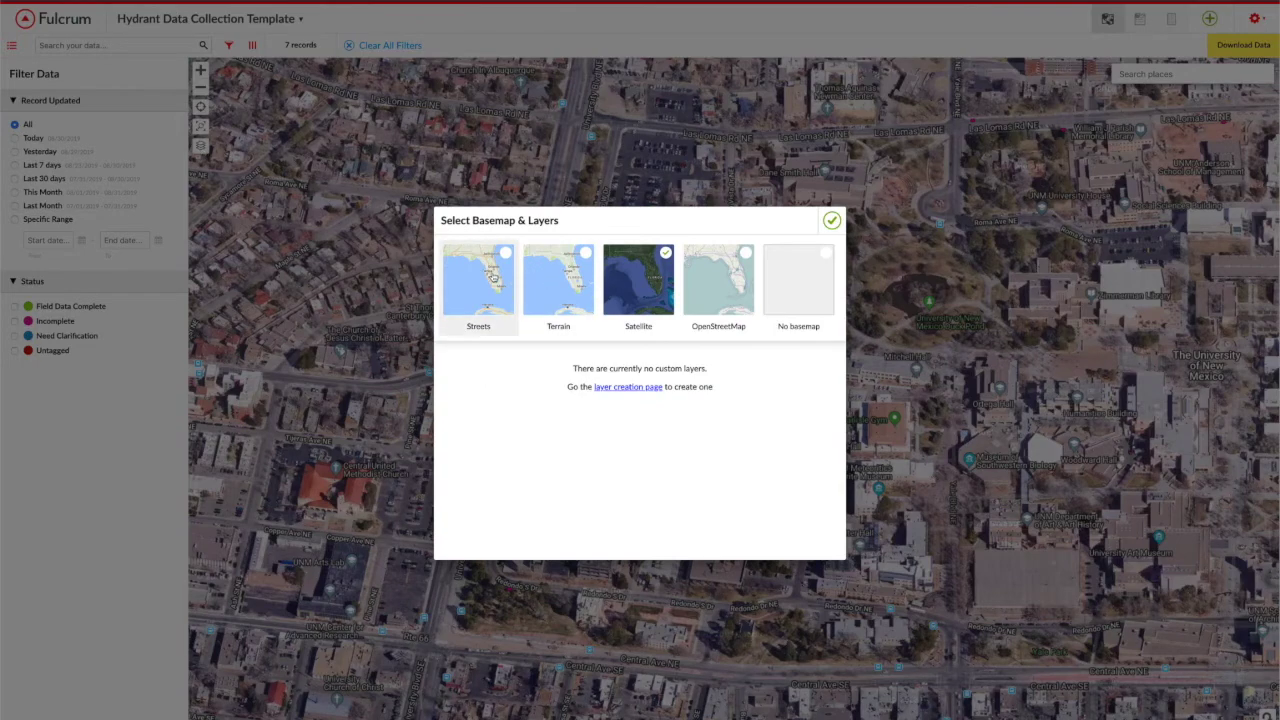
Step: Switch the map to the Streets basemap and show it above the records table
left_click(492, 278)
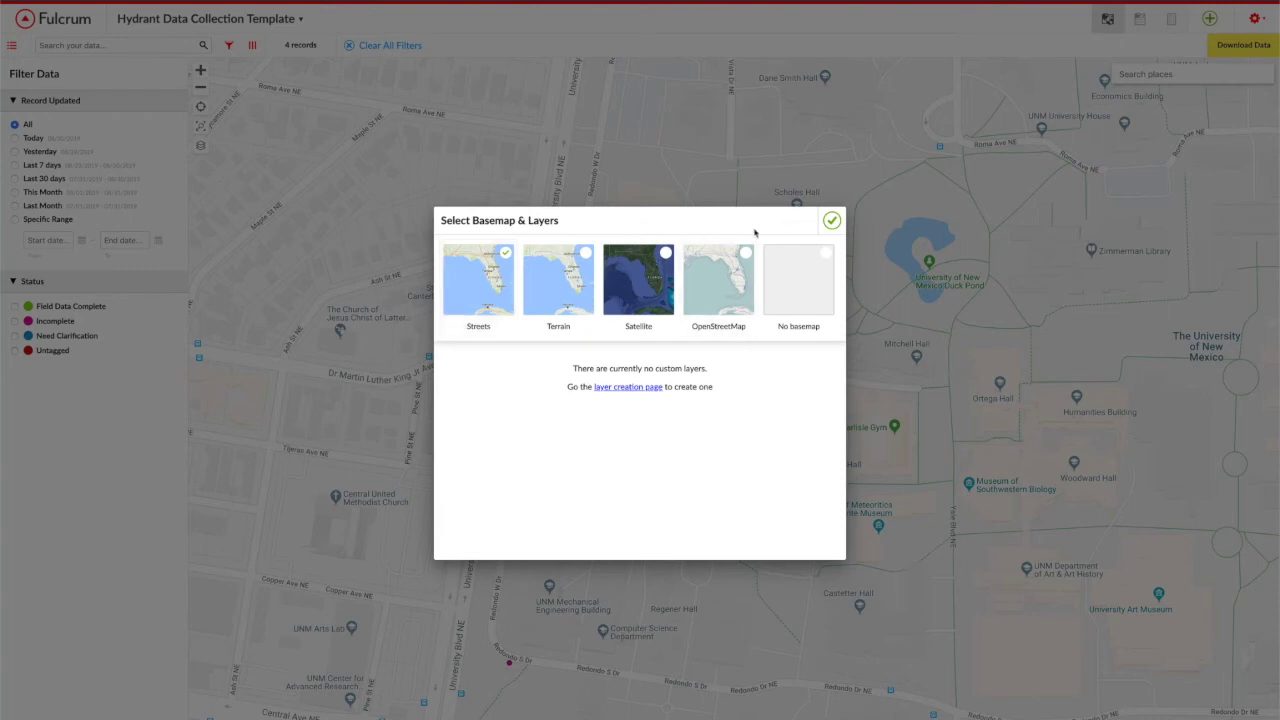
left_click(832, 222)
left_click(1139, 18)
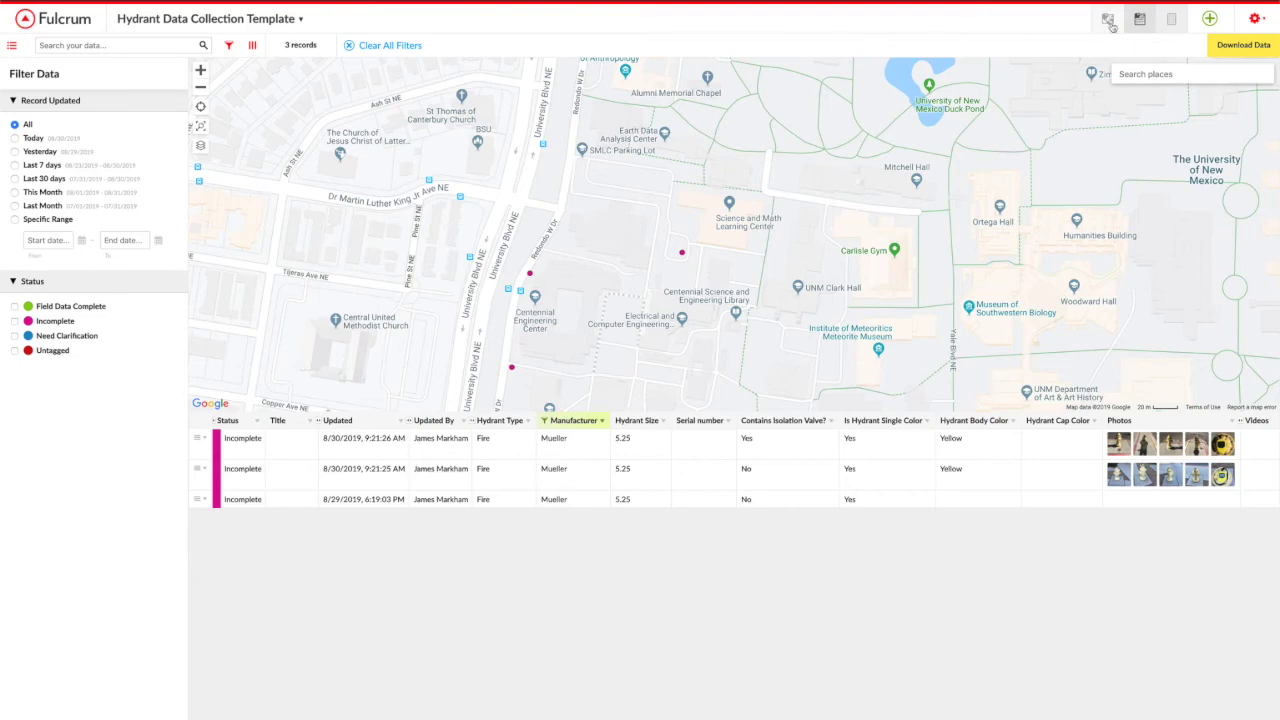
left_click(200, 89)
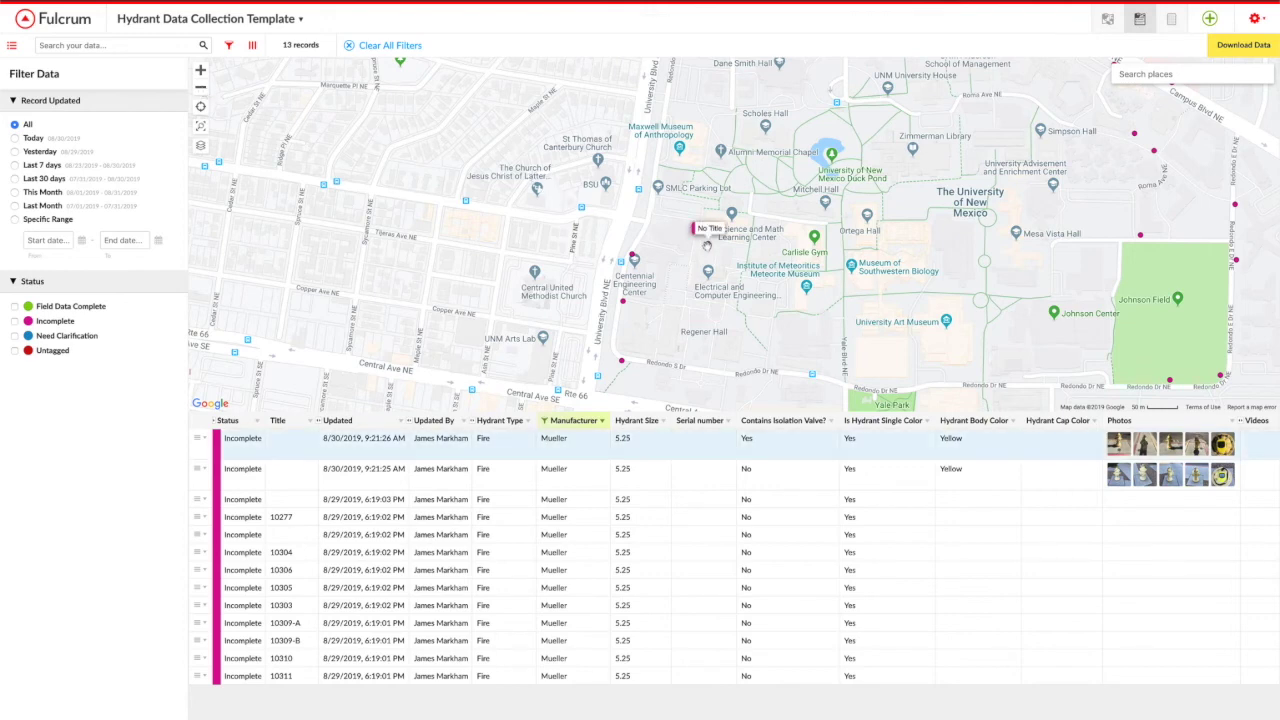
Step: Open an untitled Mueller hydrant record from its map marker
left_click(708, 246)
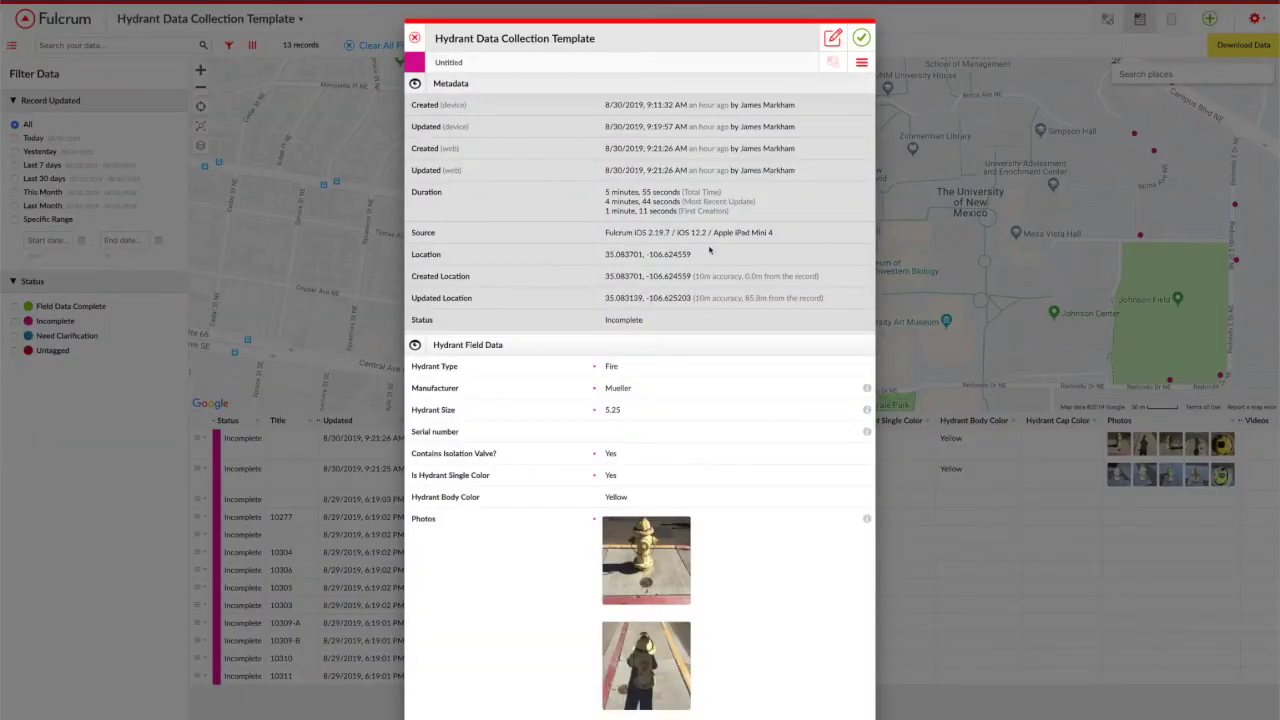
Step: Scroll through the hydrant record to review its field answers, Date and photos
scroll(709, 250, "down", 5)
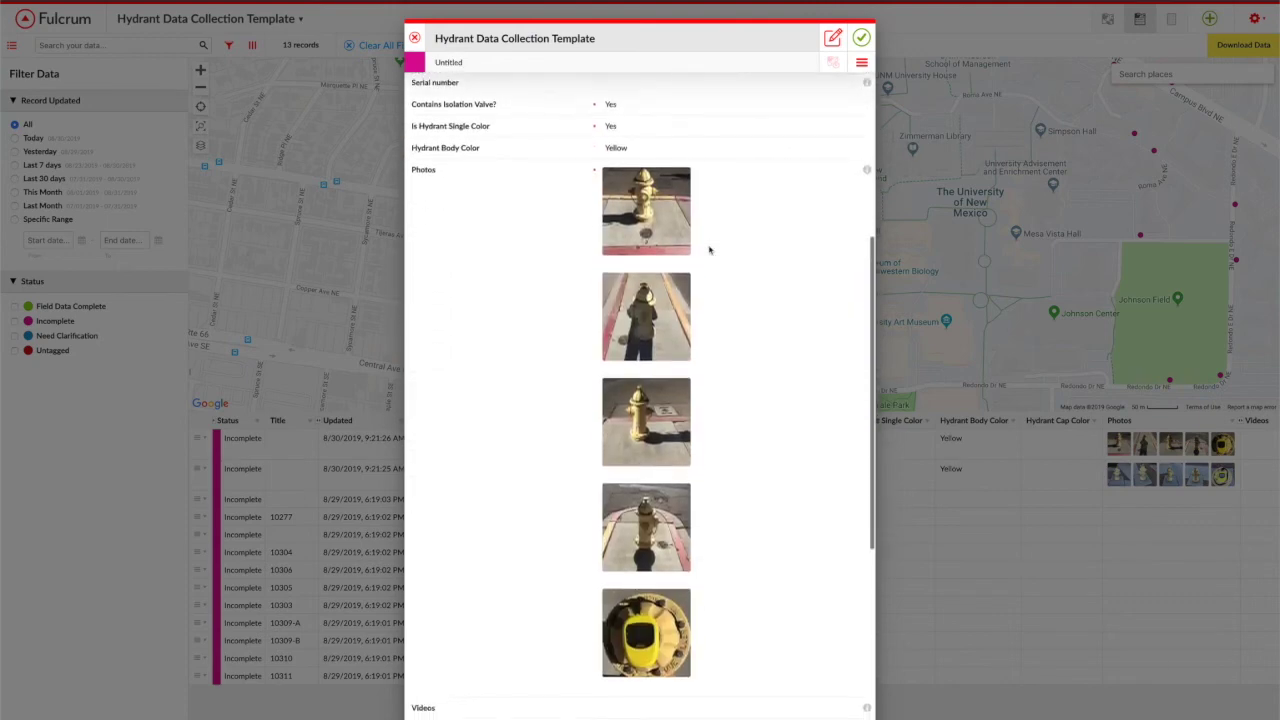
scroll(709, 250, "down", 3)
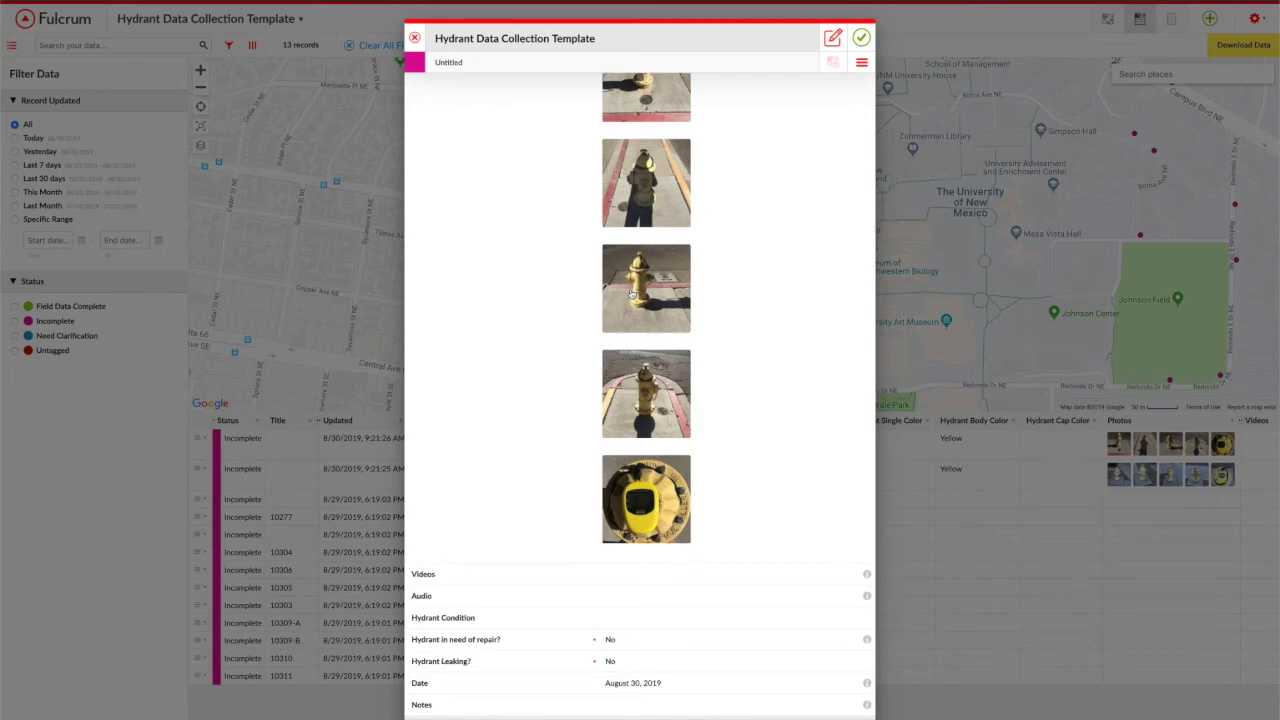
scroll(632, 293, "down", 3)
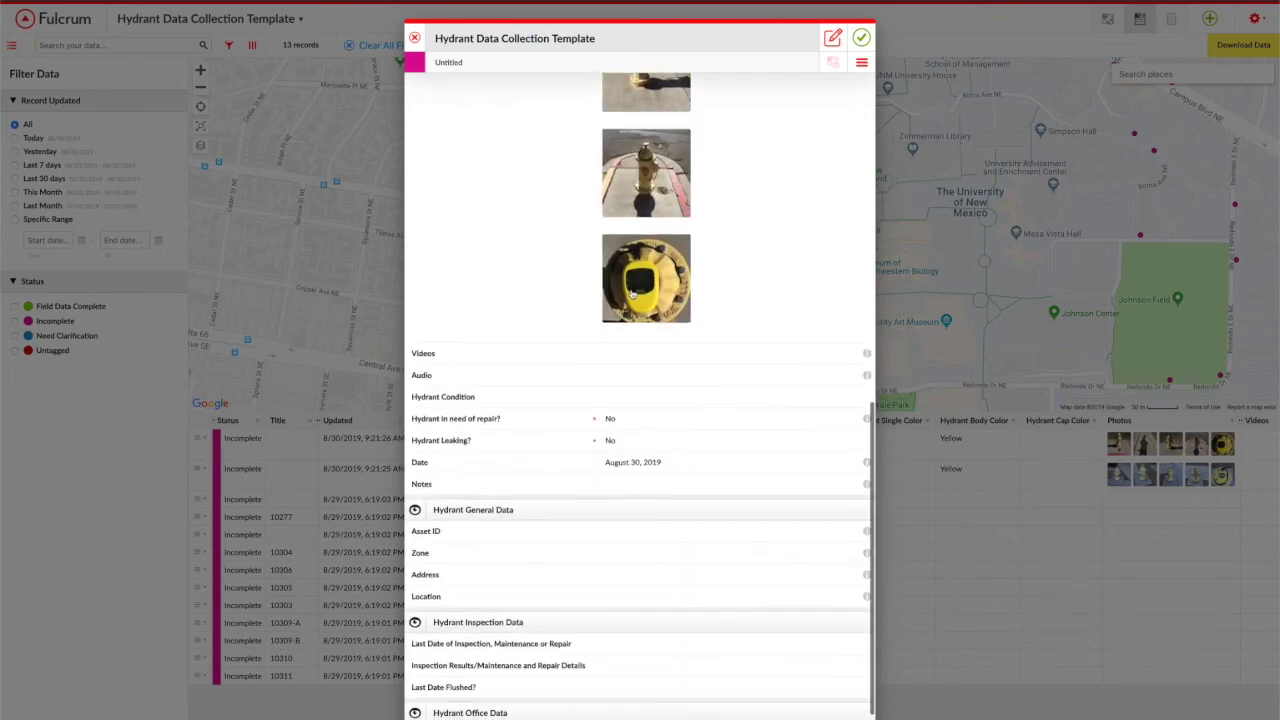
scroll(632, 293, "down", 2)
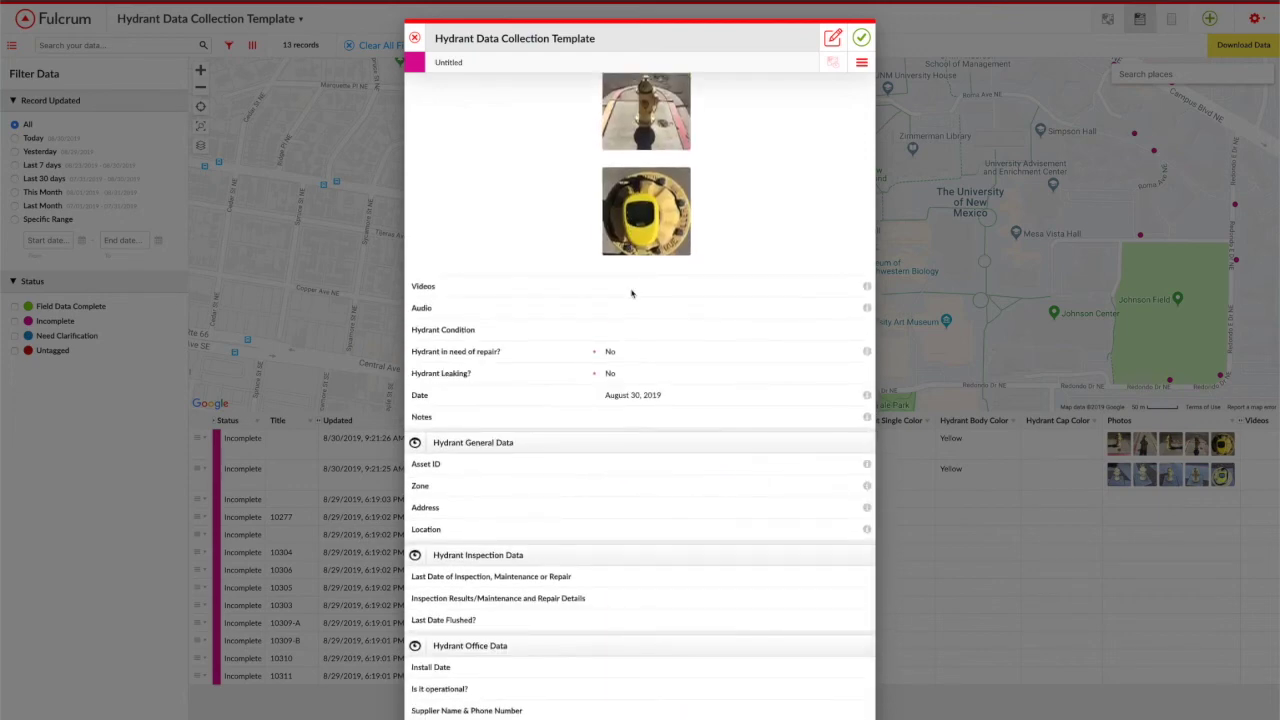
scroll(632, 293, "up", 4)
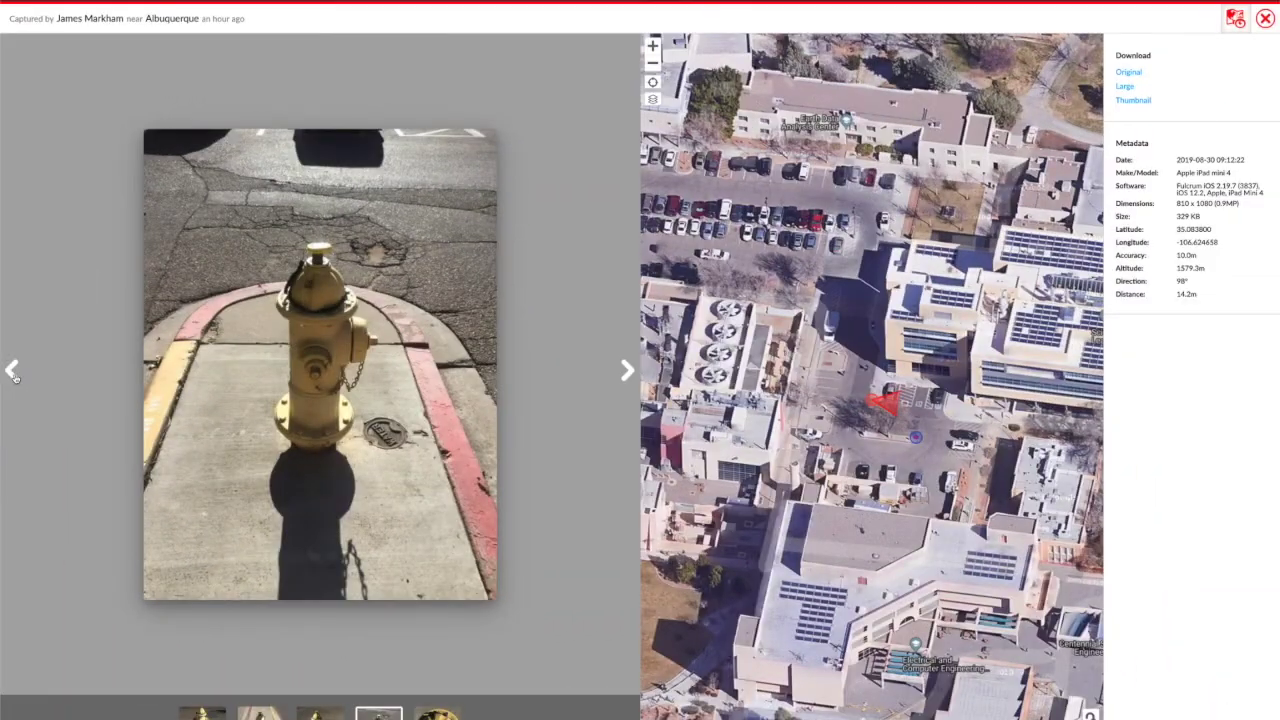
Step: Return to the previous hydrant photo, then close the viewer and record
left_click(13, 372)
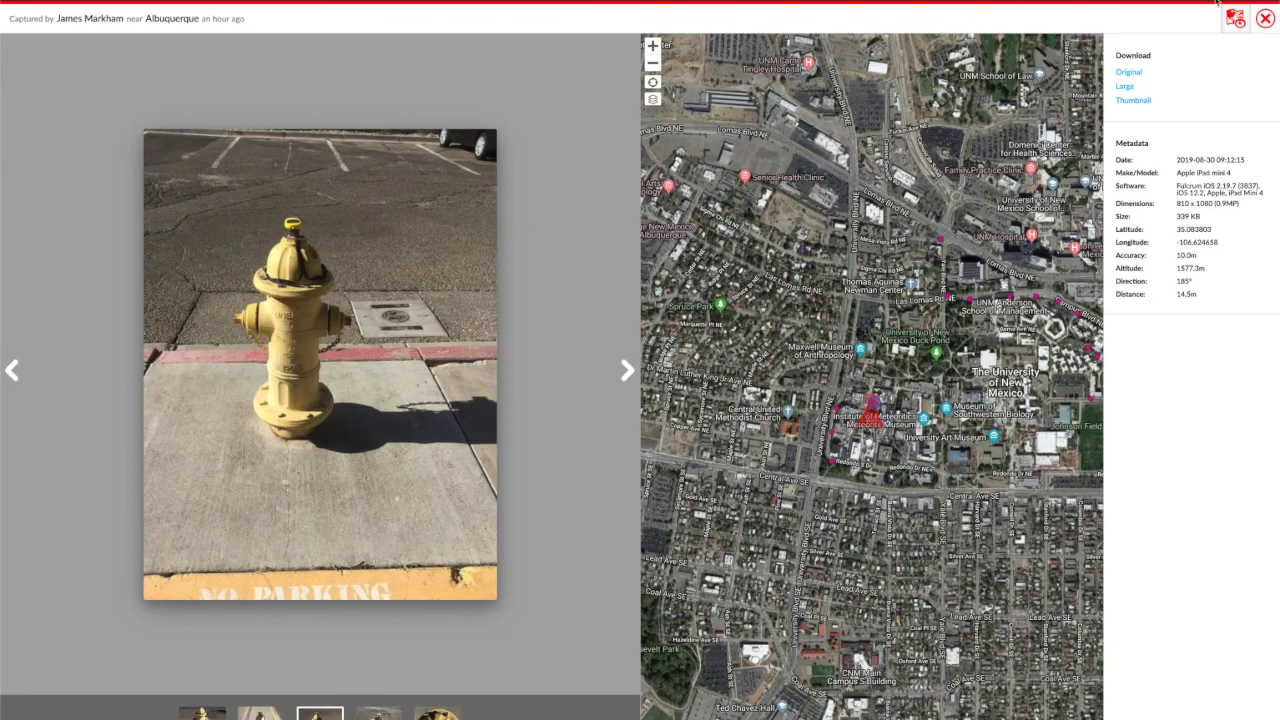
left_click(1264, 19)
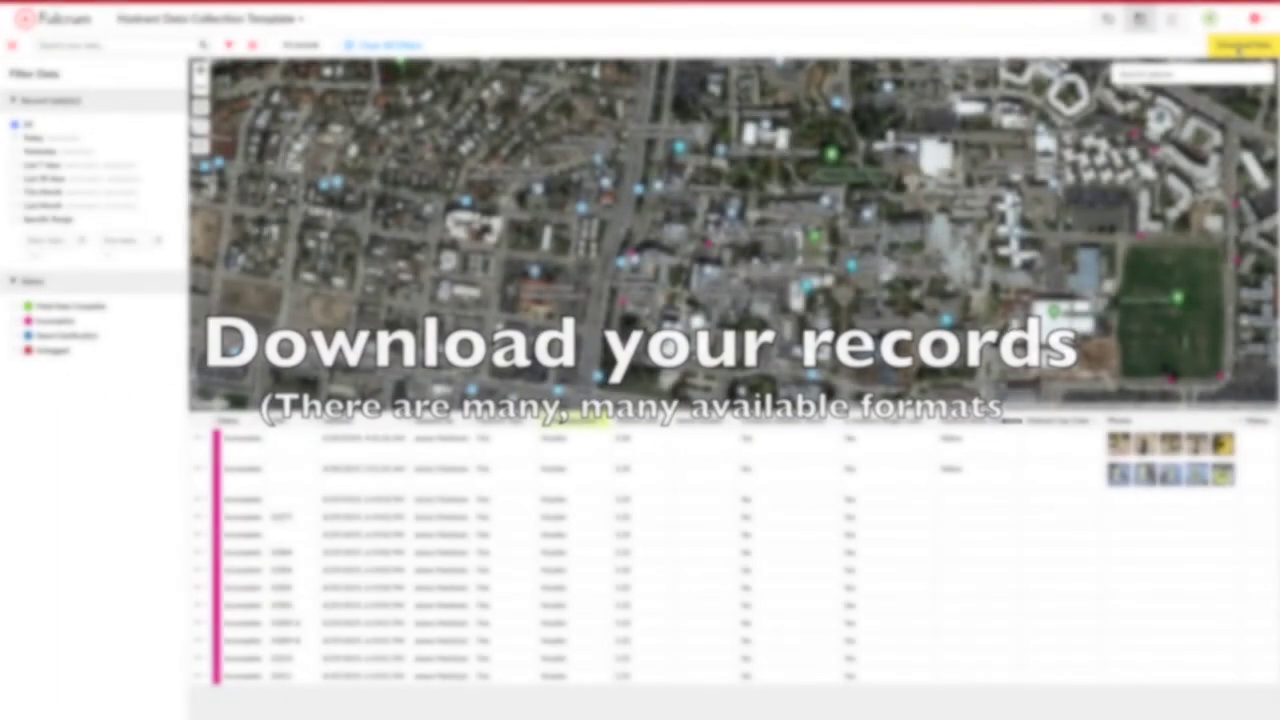
Step: Export the filtered hydrant records as XLSX (.xlsx) and download the 8 KB file
left_click(1239, 50)
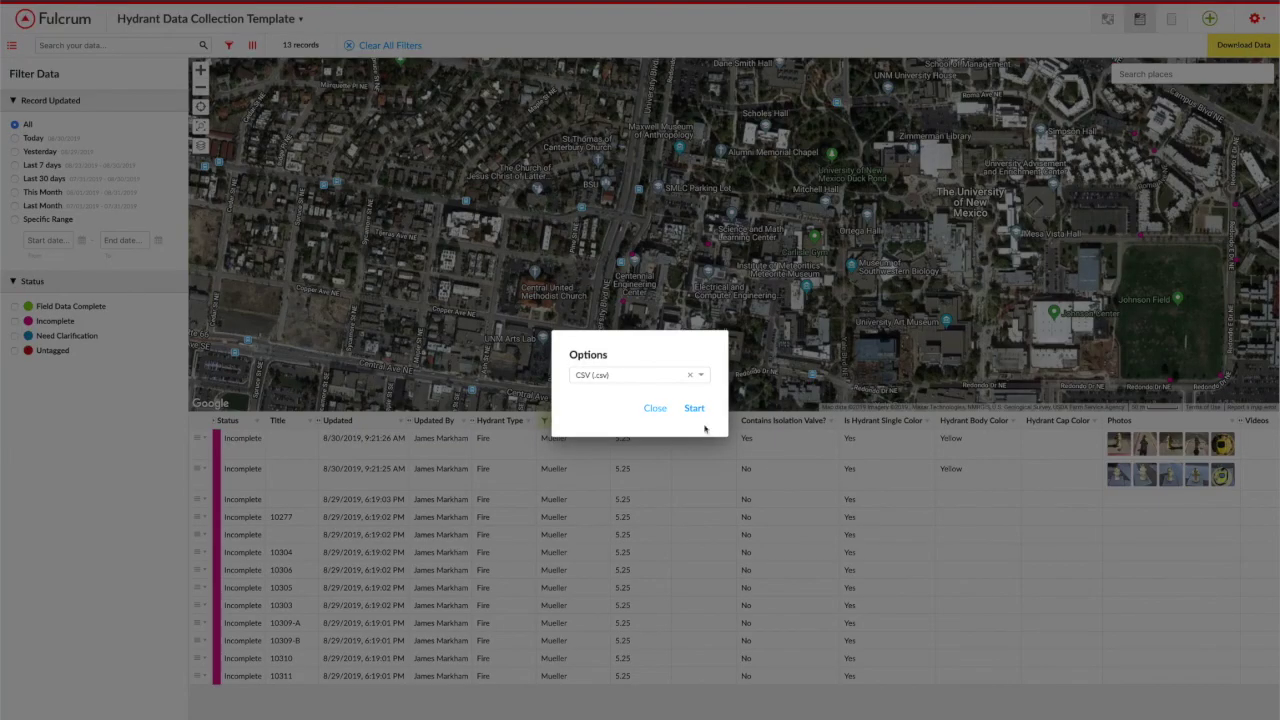
left_click(701, 377)
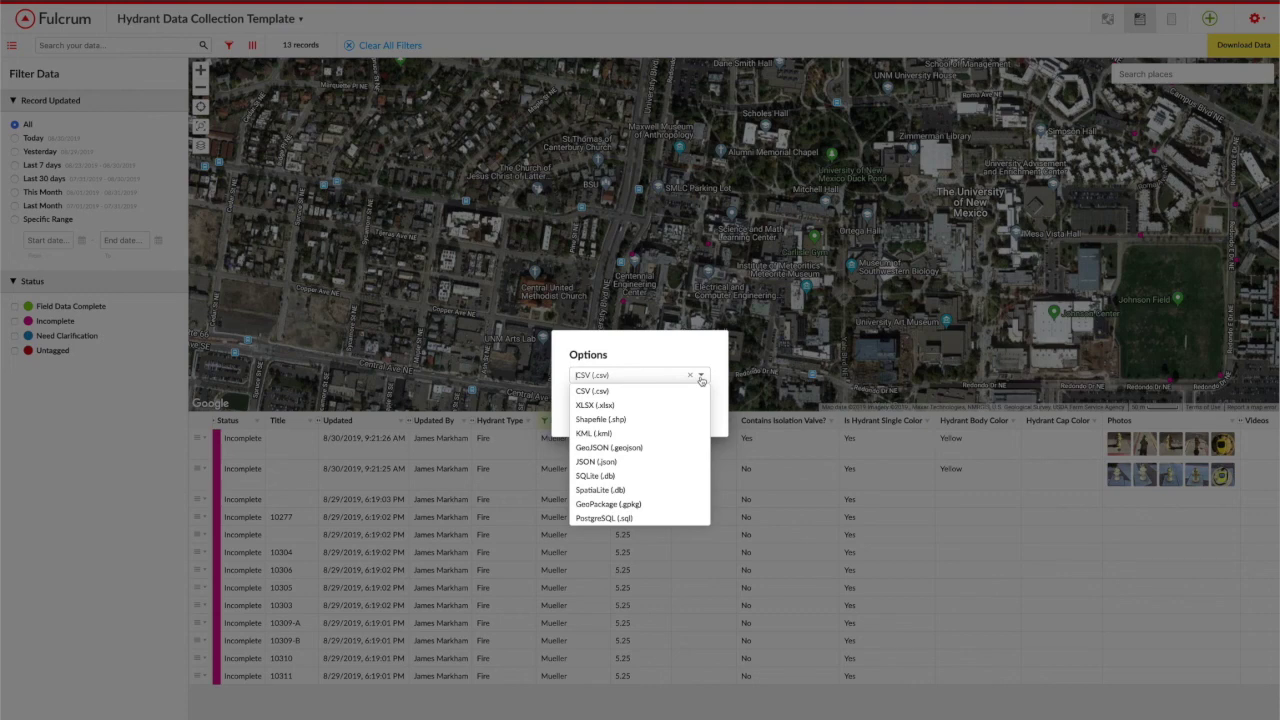
left_click(665, 405)
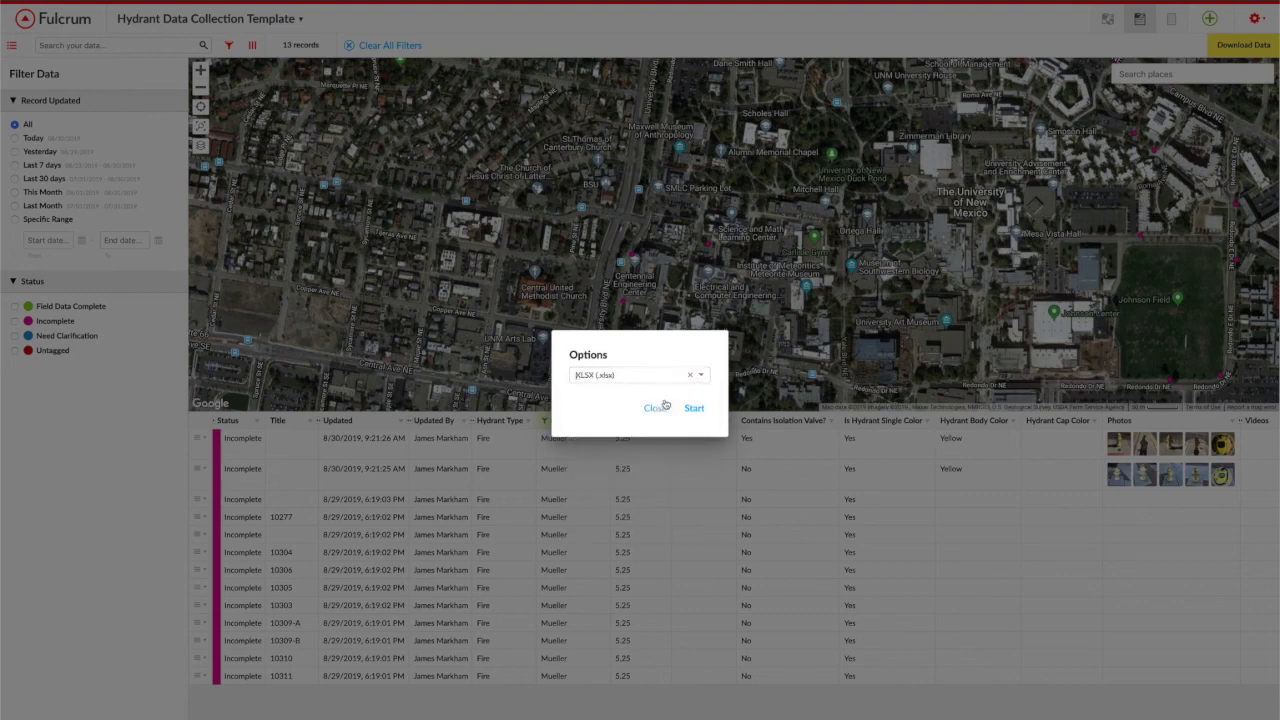
left_click(697, 410)
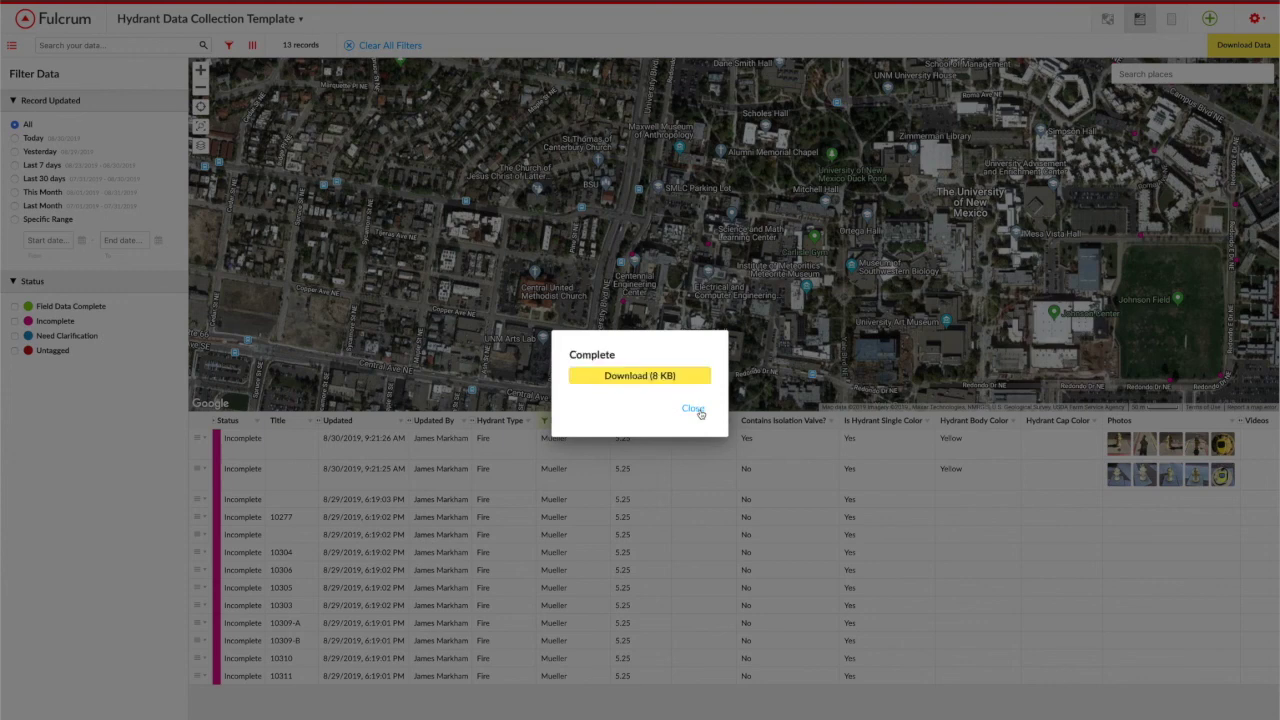
left_click(685, 380)
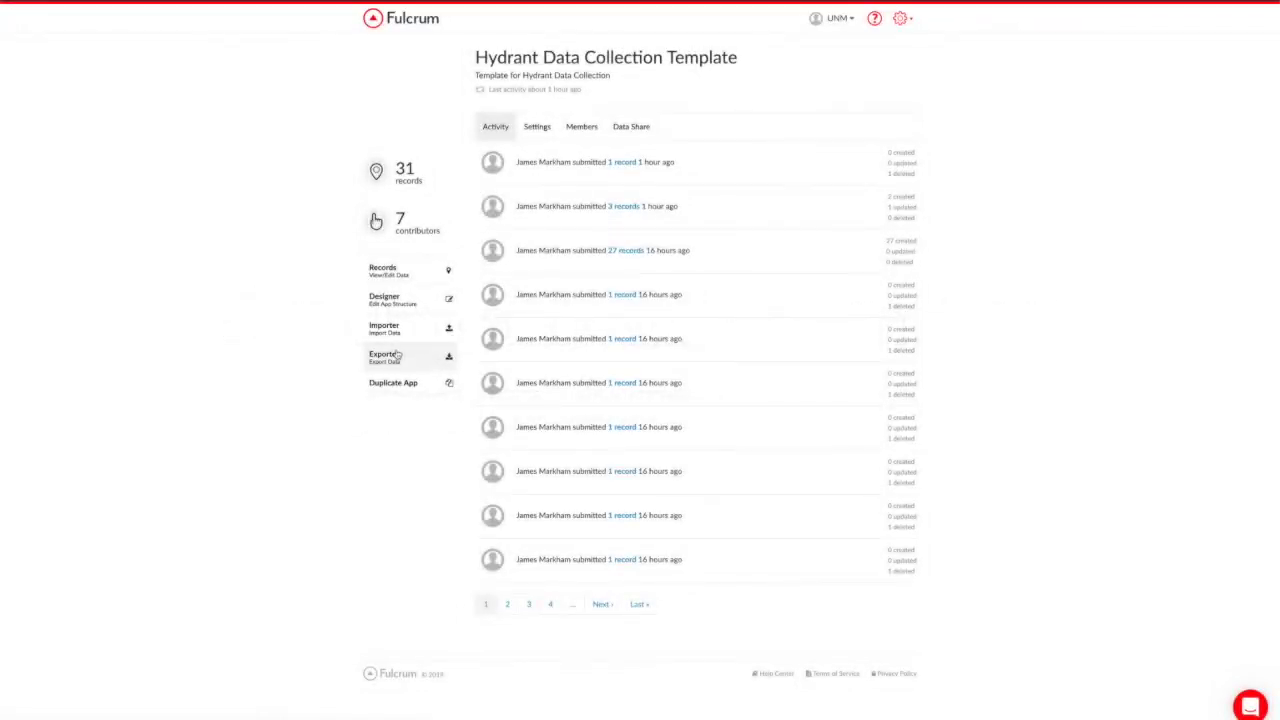
Step: Open the app's Exporter page and keep CSV (.csv) as the file format
left_click(385, 356)
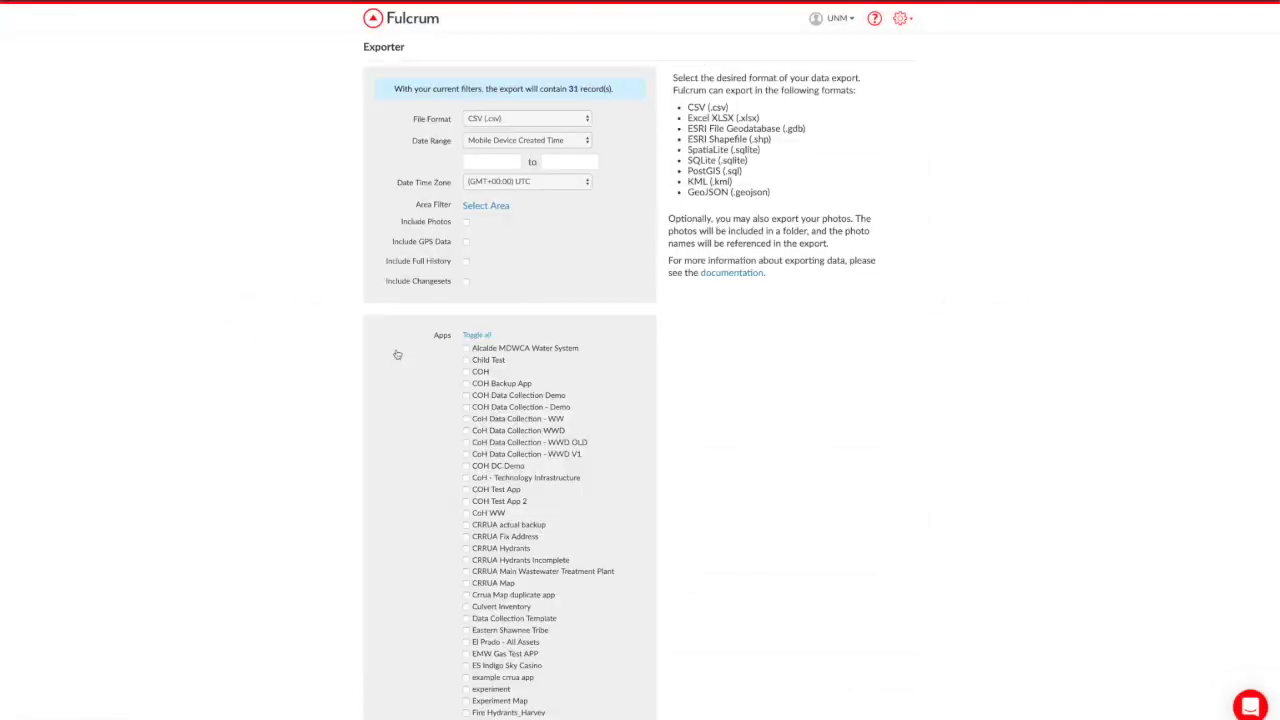
left_click(587, 119)
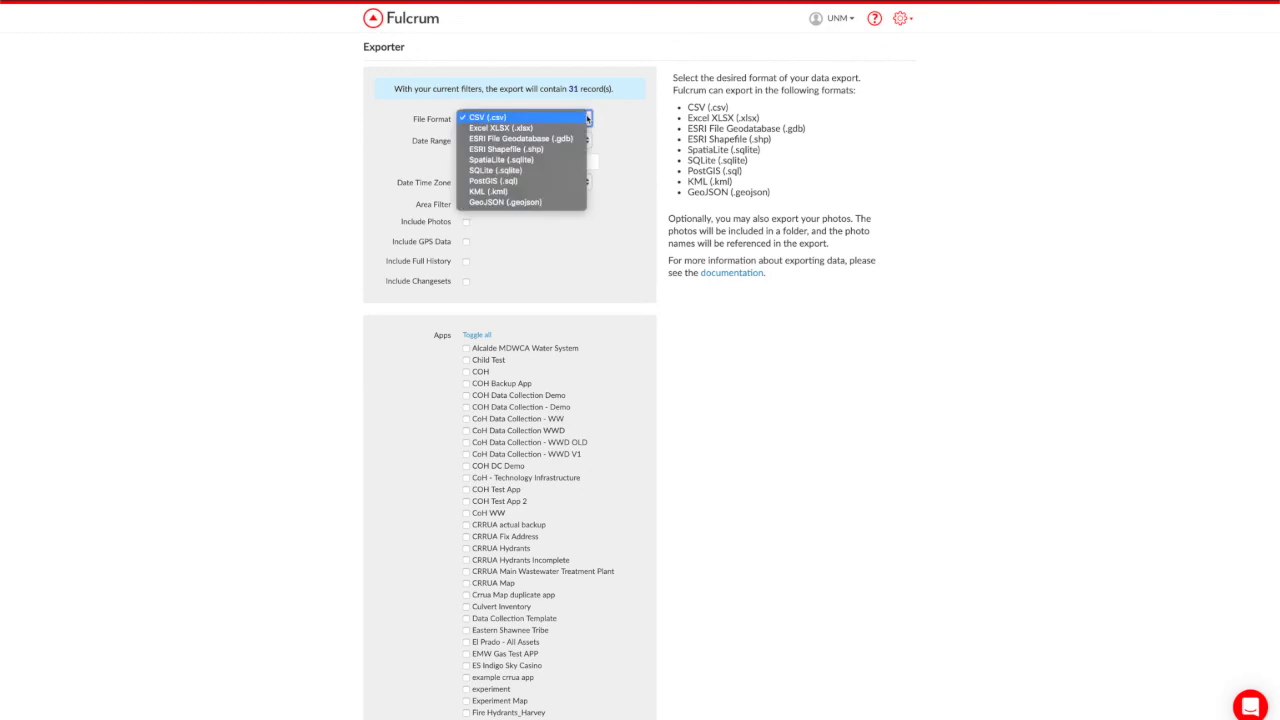
left_click(613, 119)
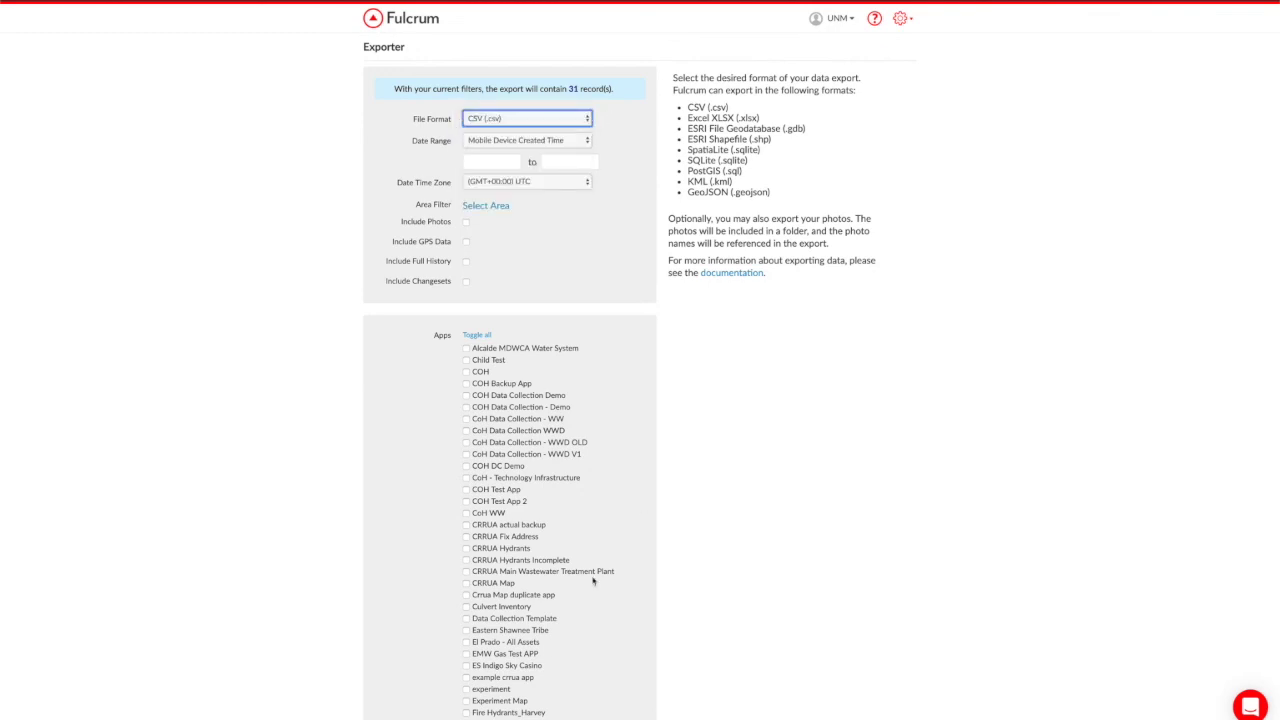